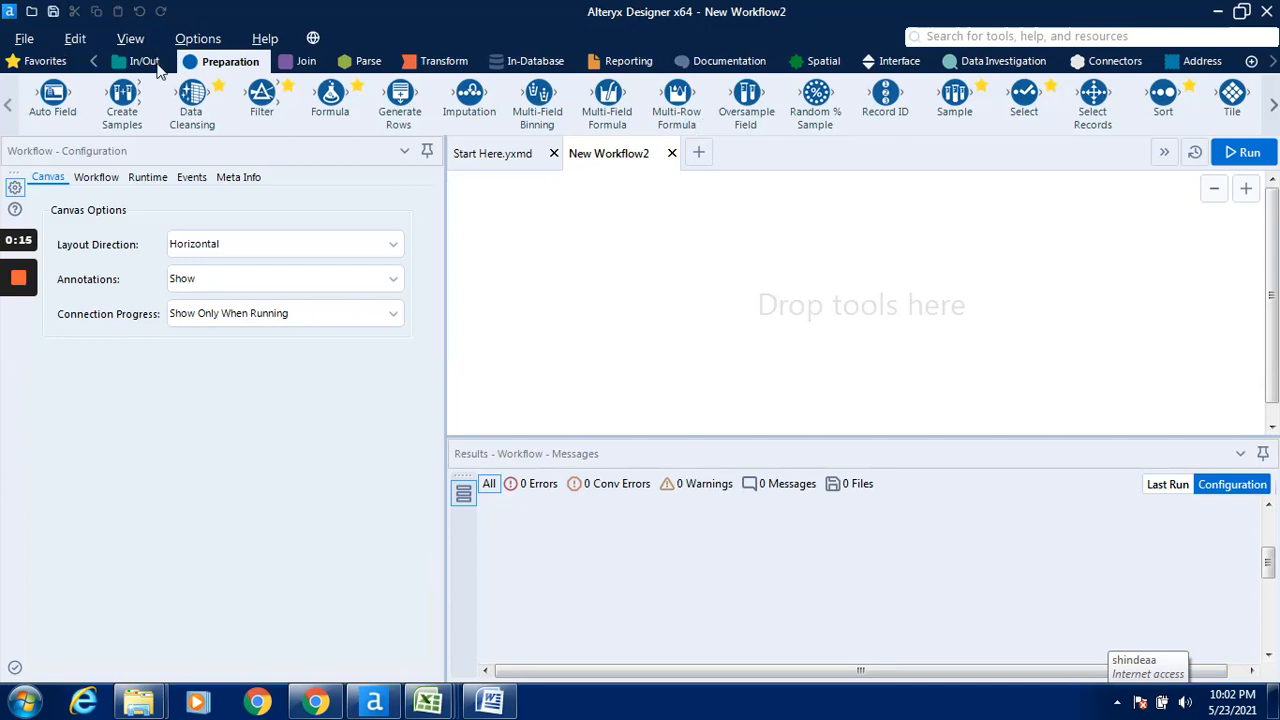
Step: Add an Input Data tool to the canvas and connect it to the "Multi row formula" sheet of the recent file Office city sales.xlsx
click(146, 62)
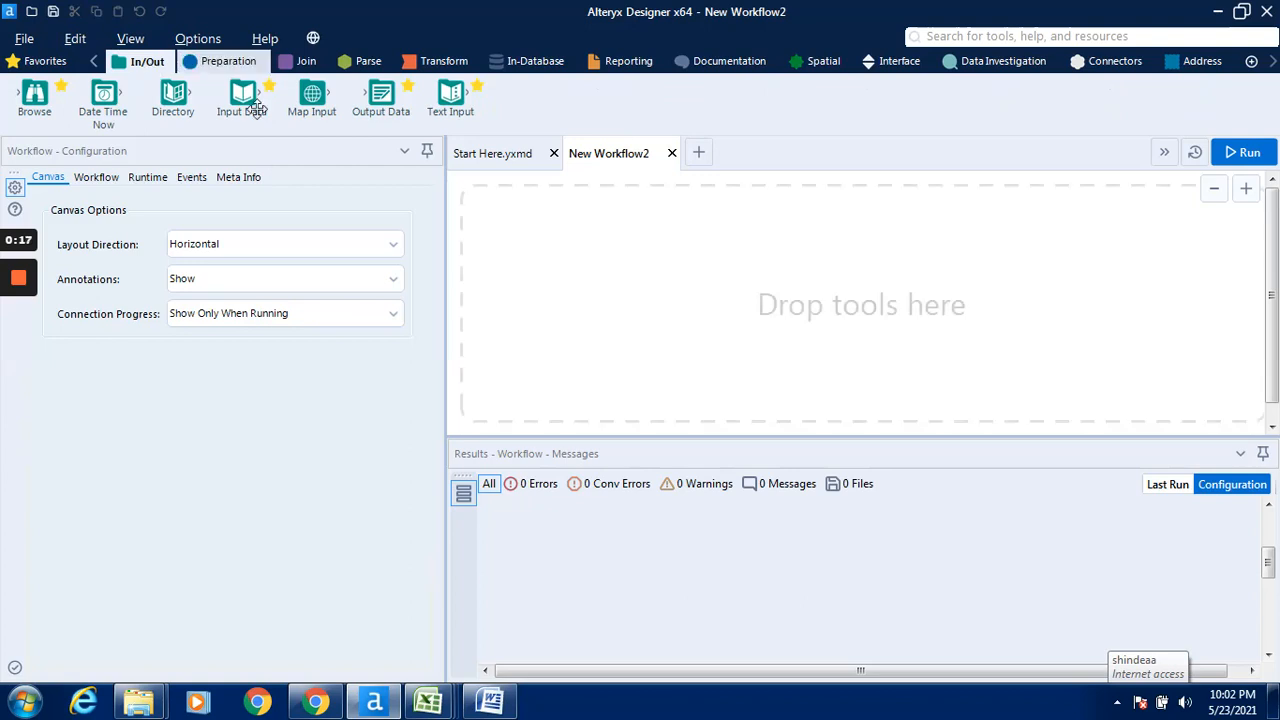
drag(243, 103, 560, 270)
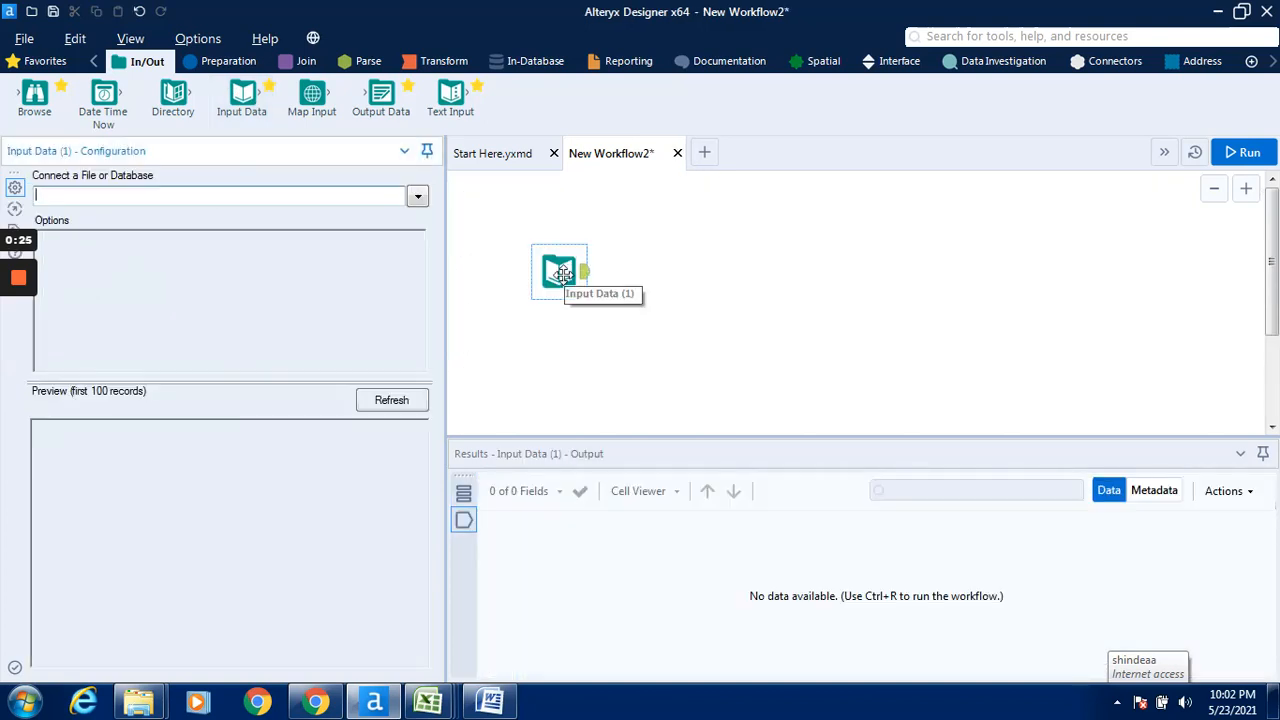
click(418, 200)
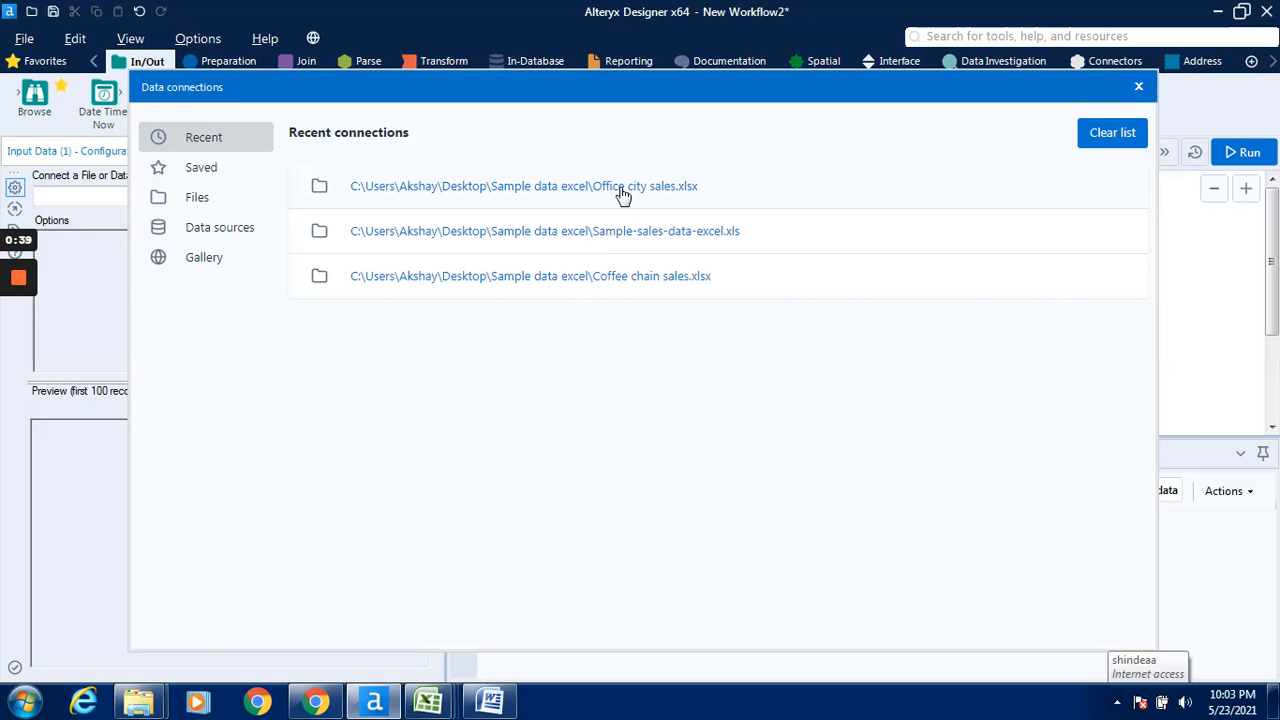
click(622, 190)
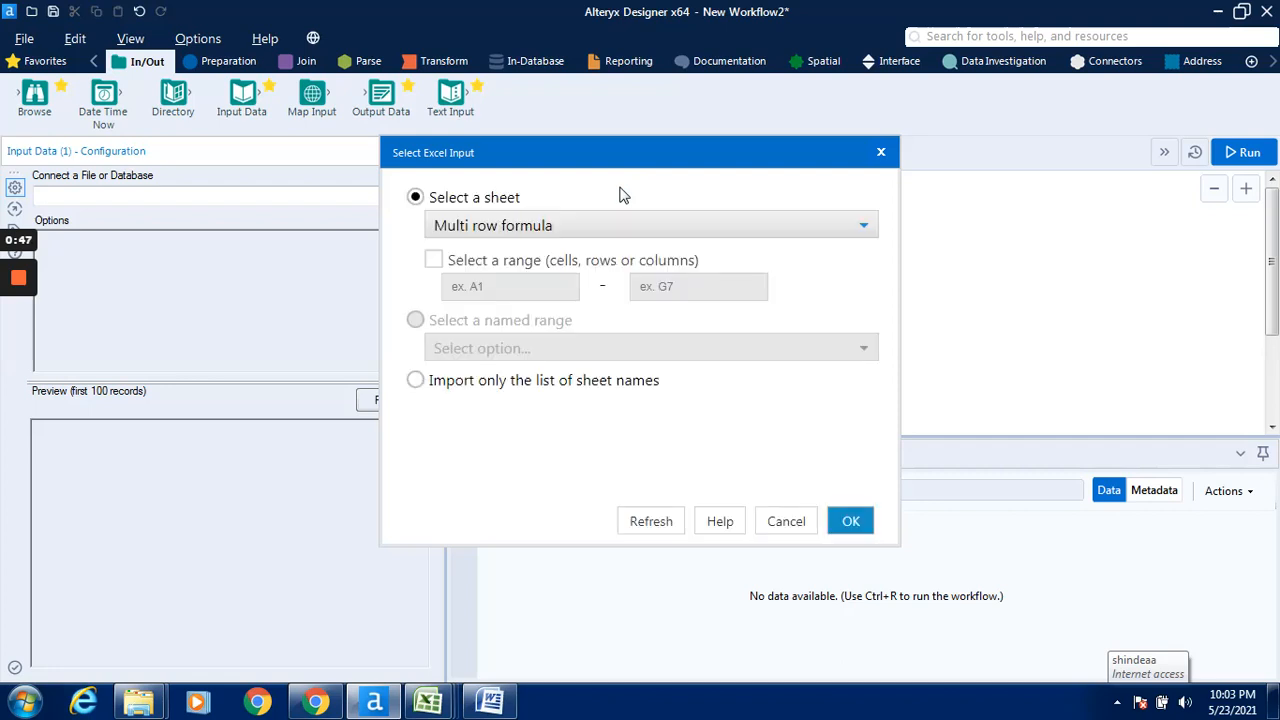
click(677, 229)
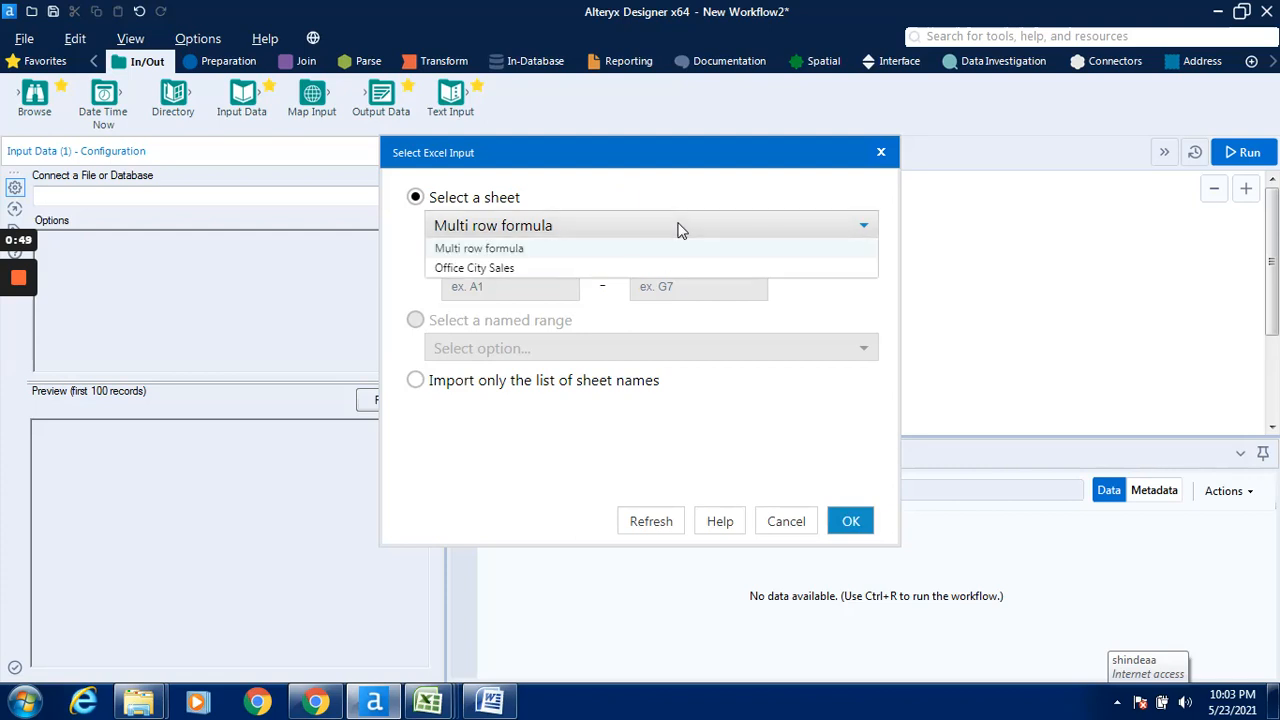
click(515, 252)
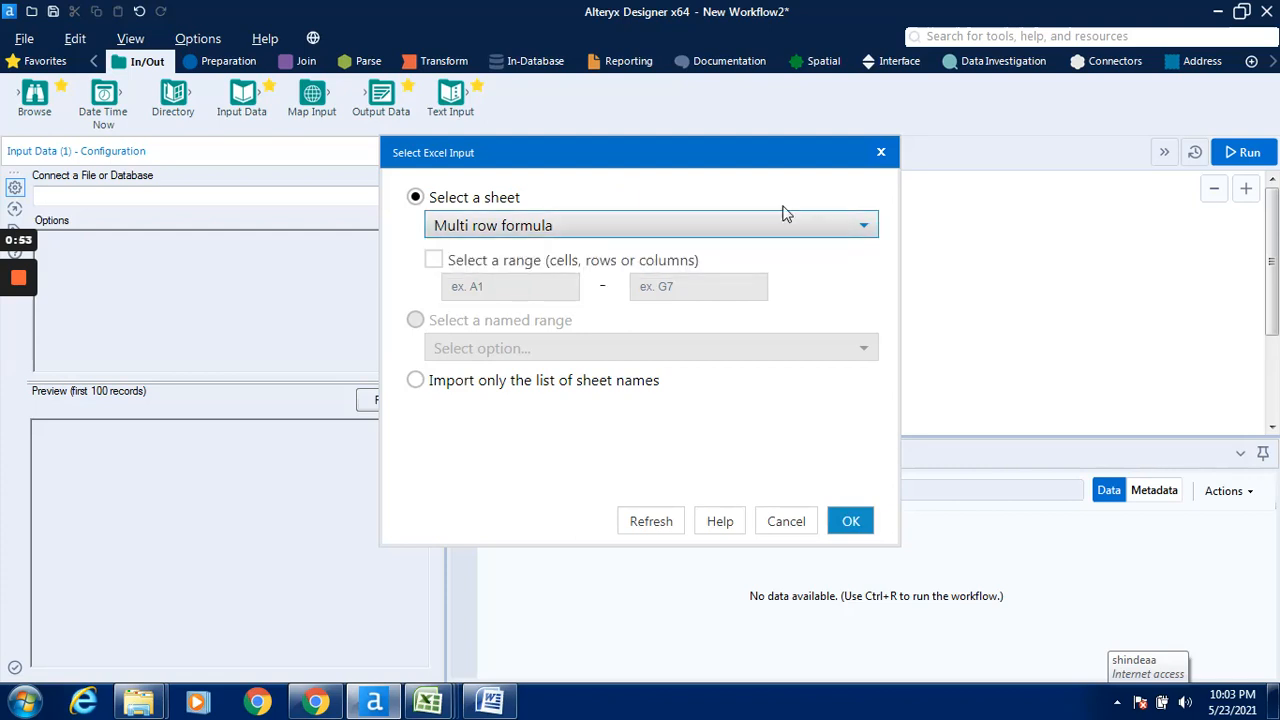
click(851, 522)
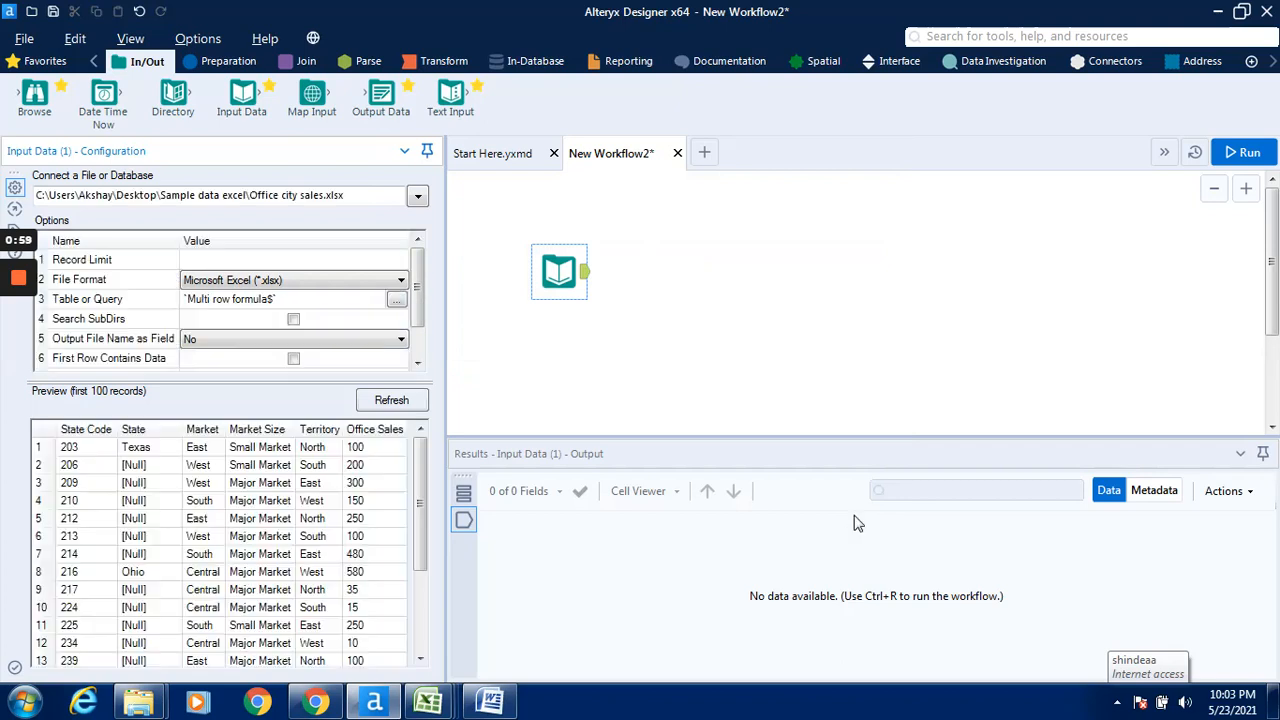
Step: Run the workflow and look through the Input Data output records, checking the State column
click(1264, 154)
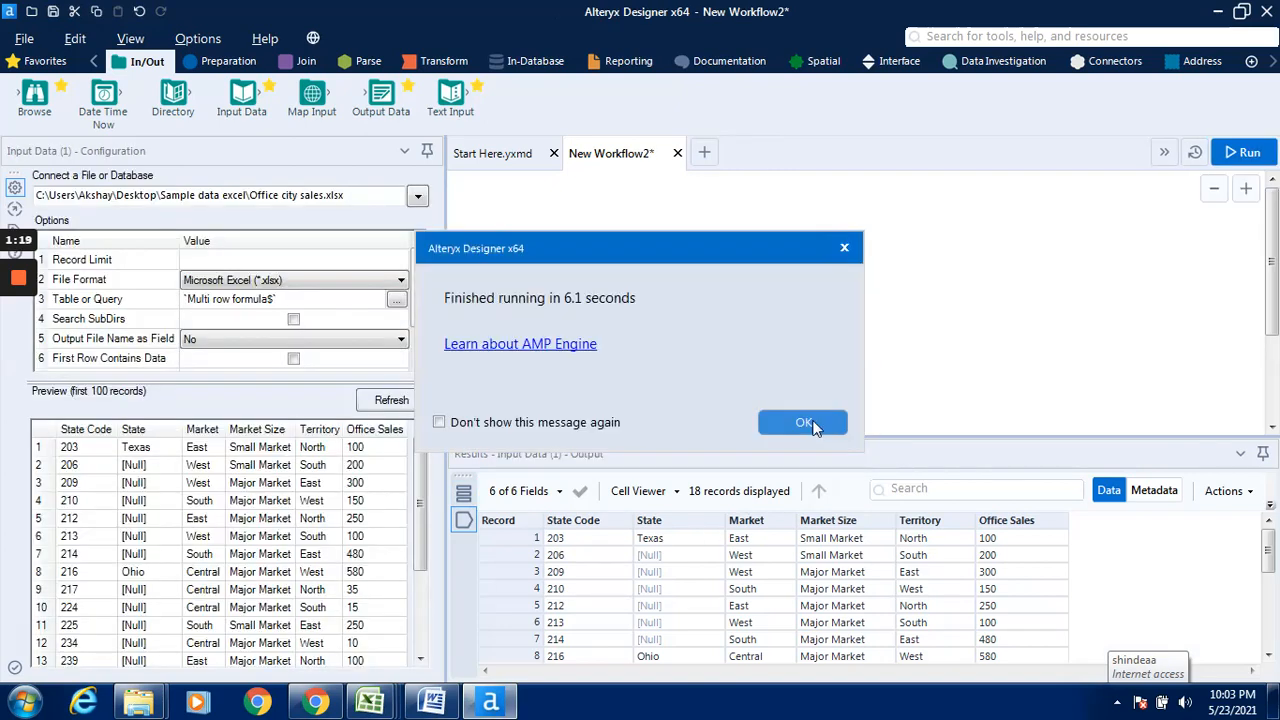
click(805, 423)
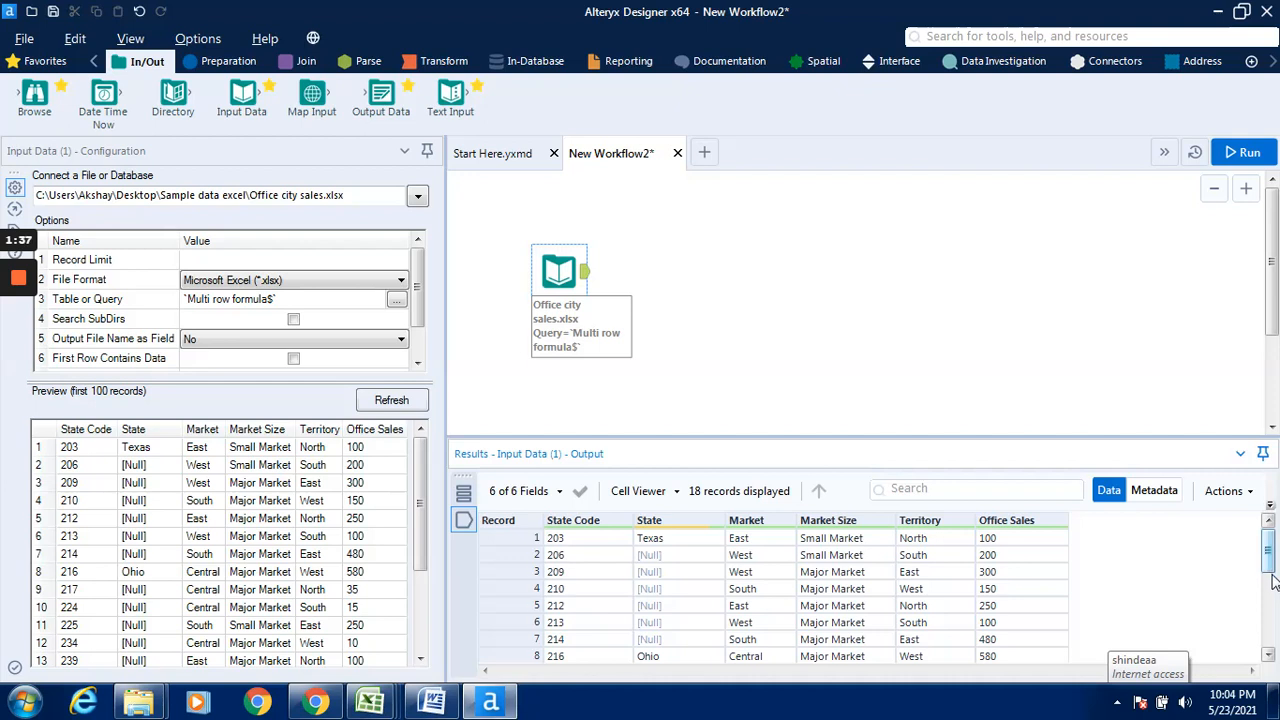
drag(1272, 576, 1276, 615)
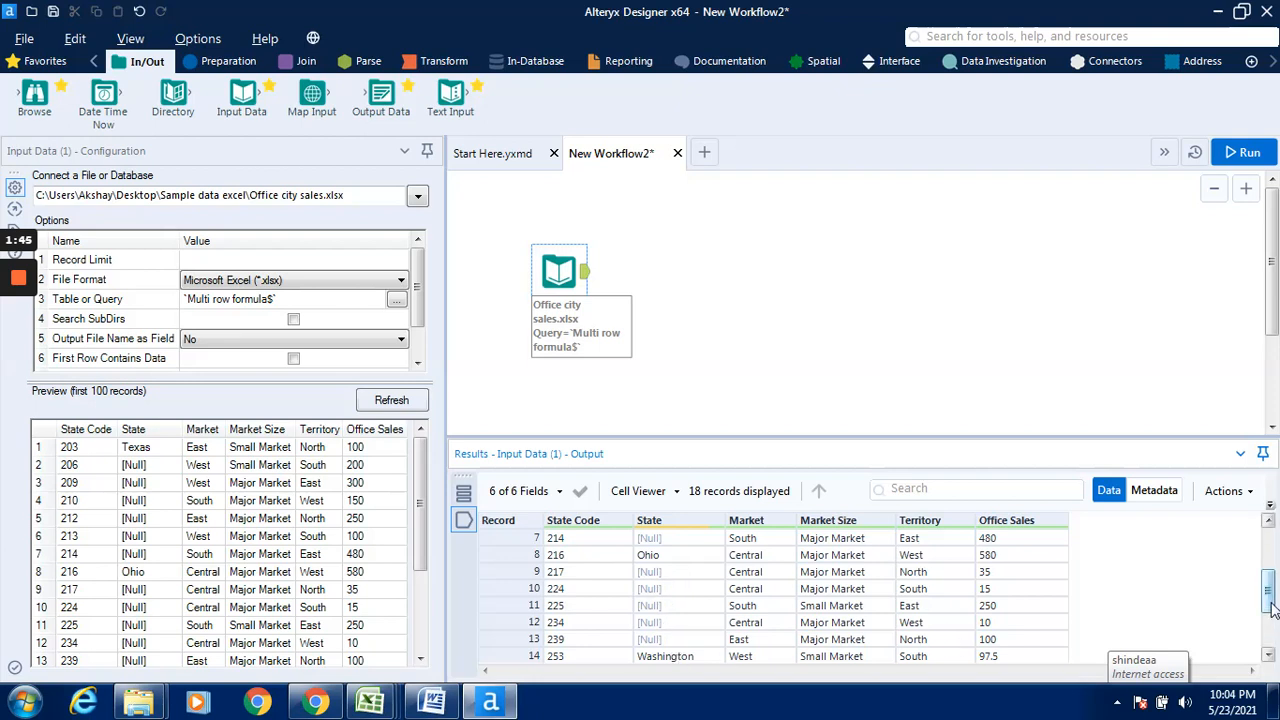
drag(1272, 608, 1270, 540)
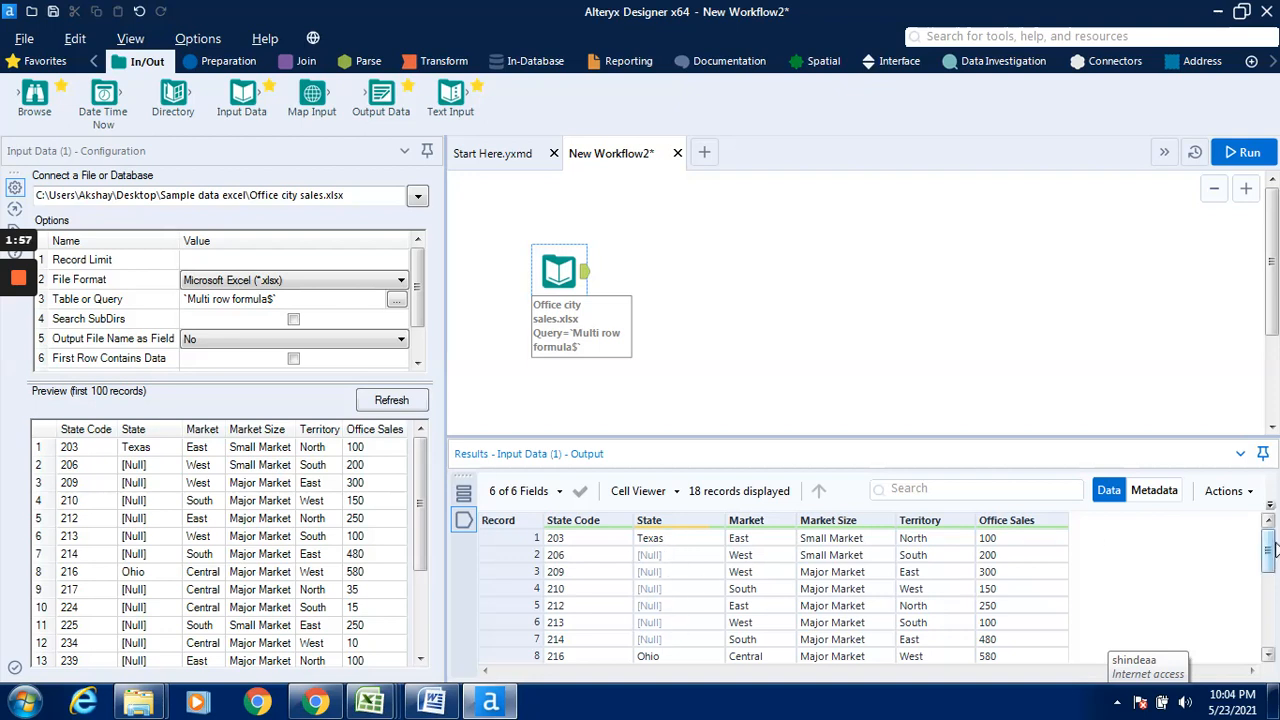
mouse_move(1274, 548)
mouse_down()
mouse_move(1272, 622)
mouse_move(1273, 545)
mouse_up()
Step: Examine the merged State cells on the "Multi row formula" sheet of the Office city sales workbook in Excel, and return to Alteryx Designer
click(232, 62)
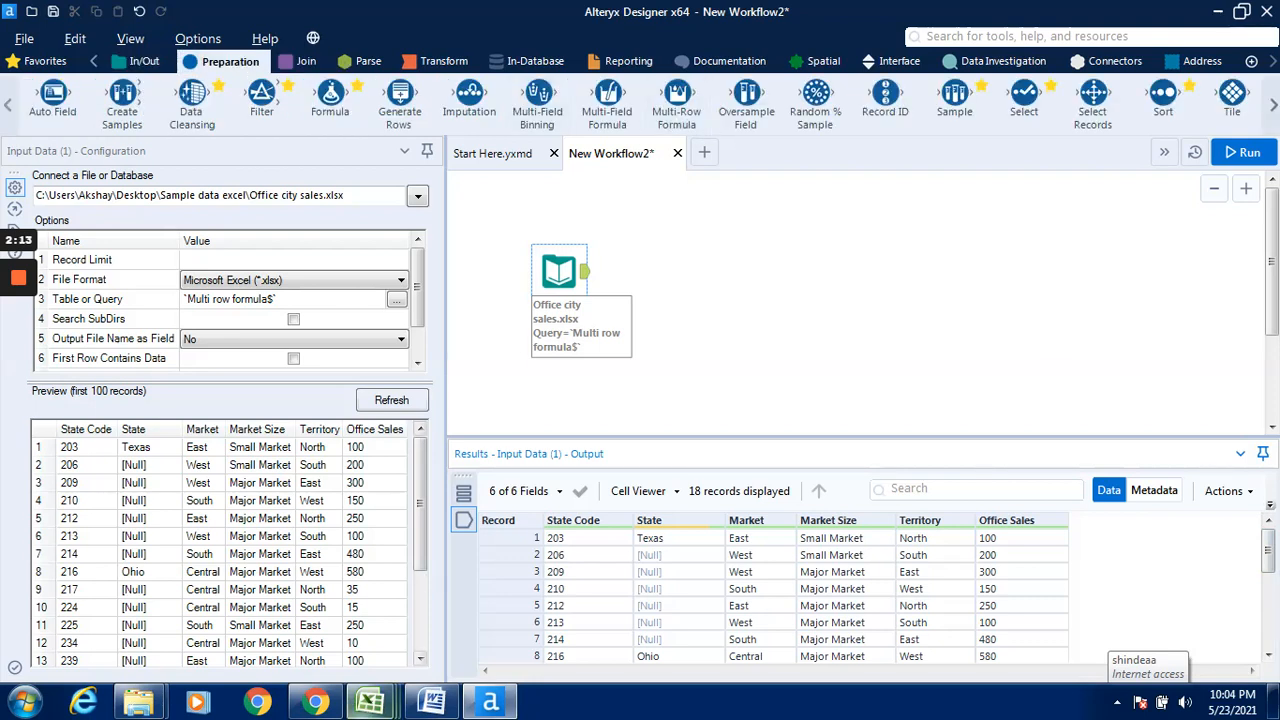
click(367, 705)
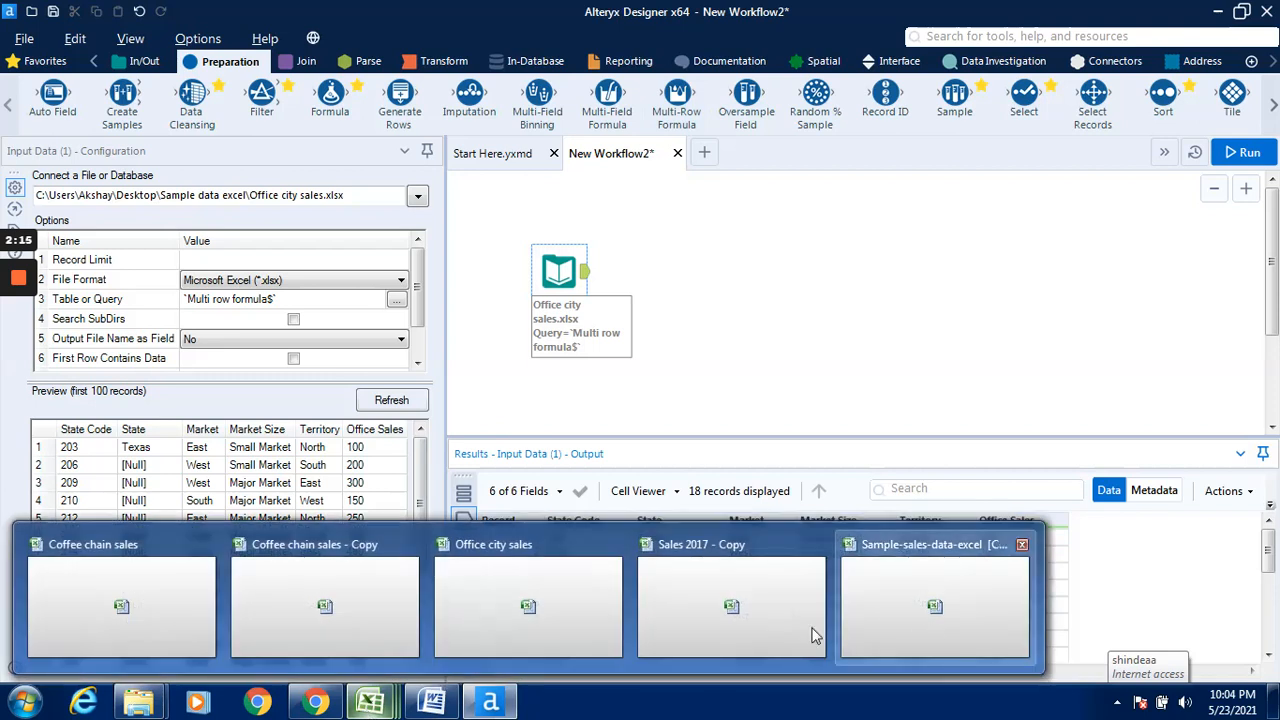
click(609, 598)
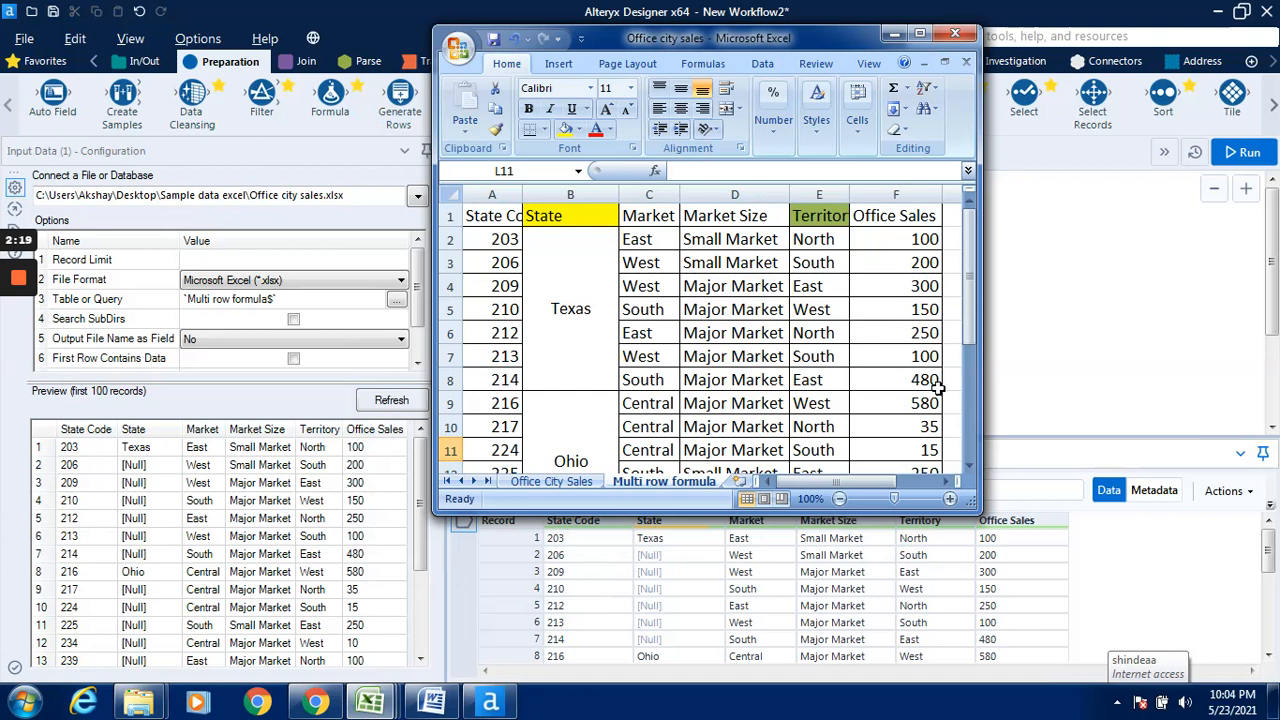
click(966, 404)
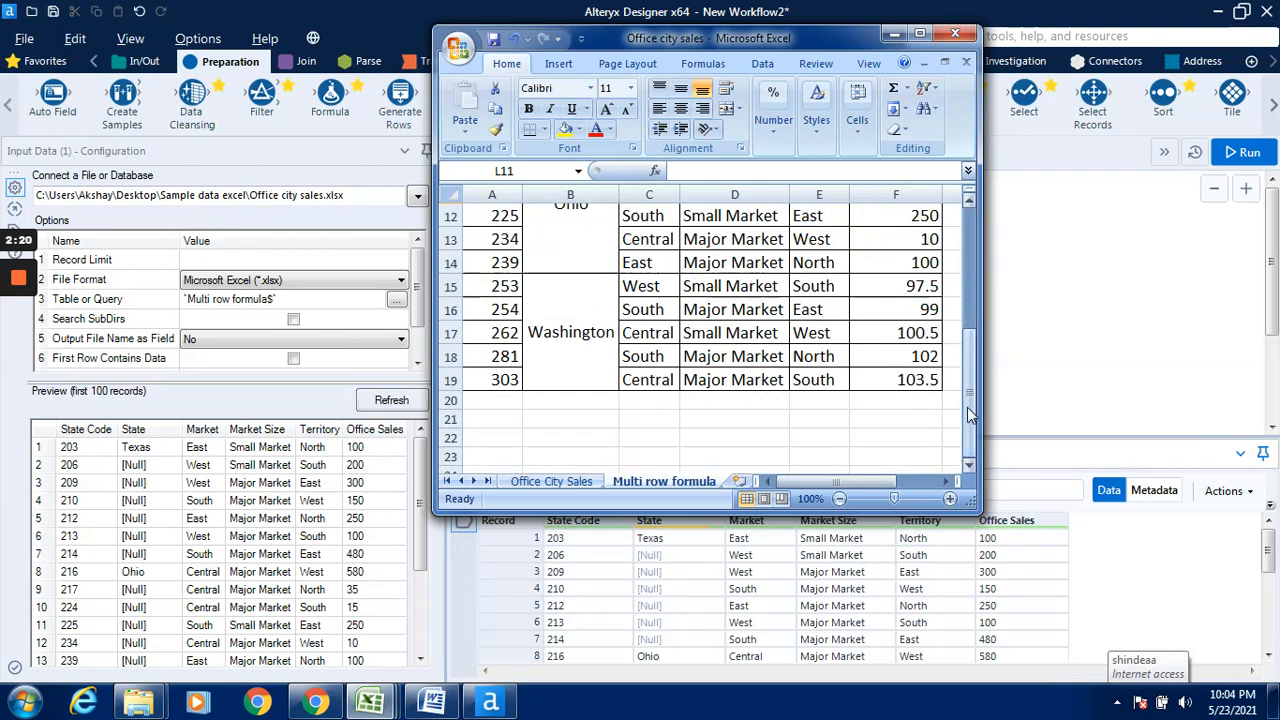
click(968, 242)
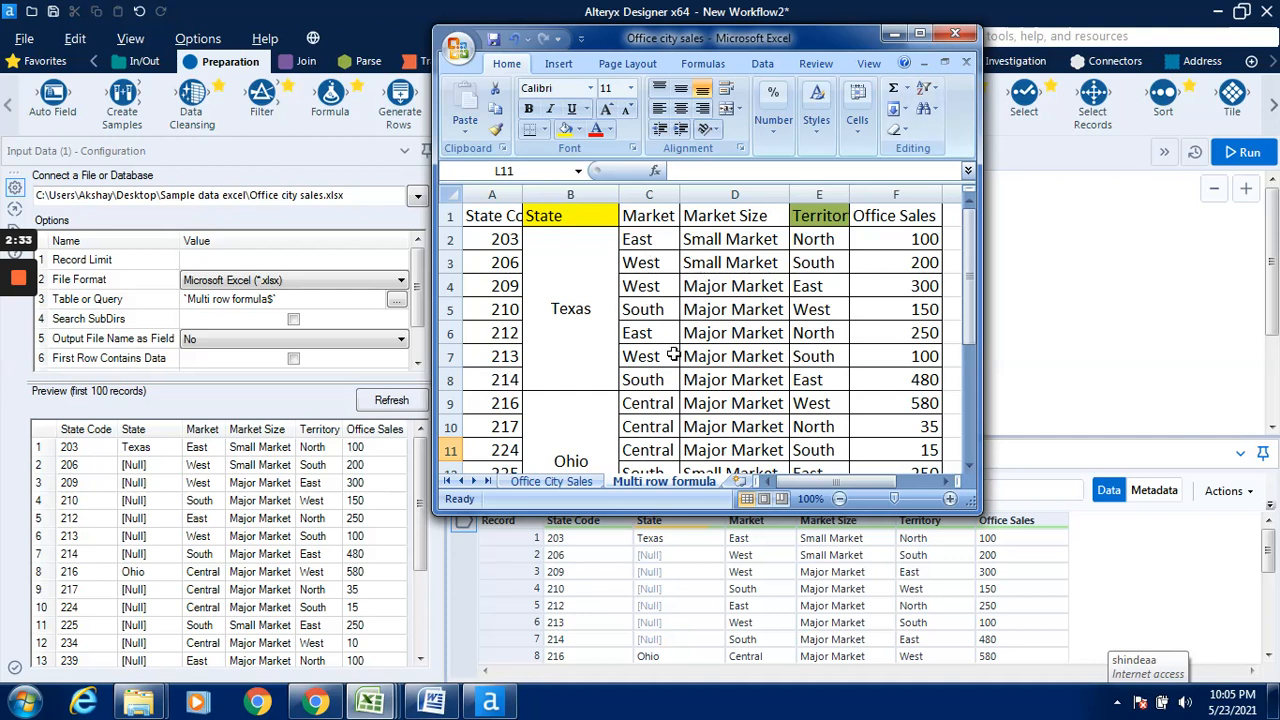
click(972, 414)
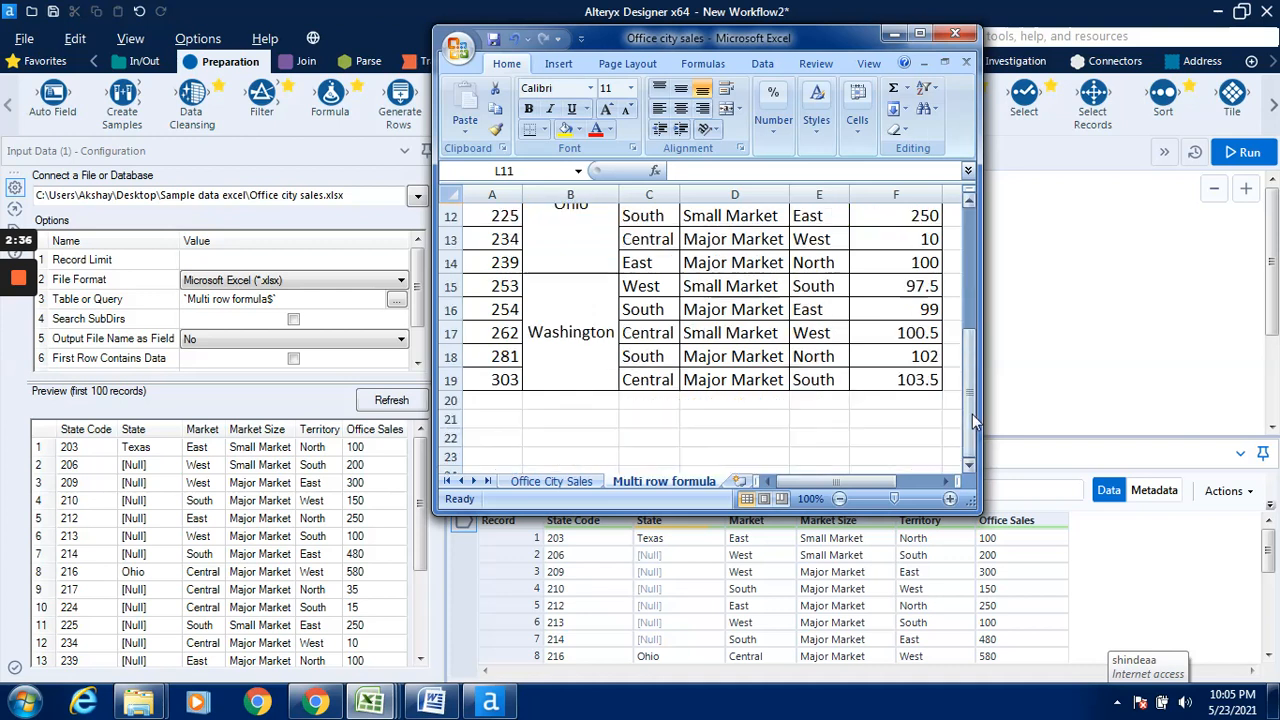
click(895, 36)
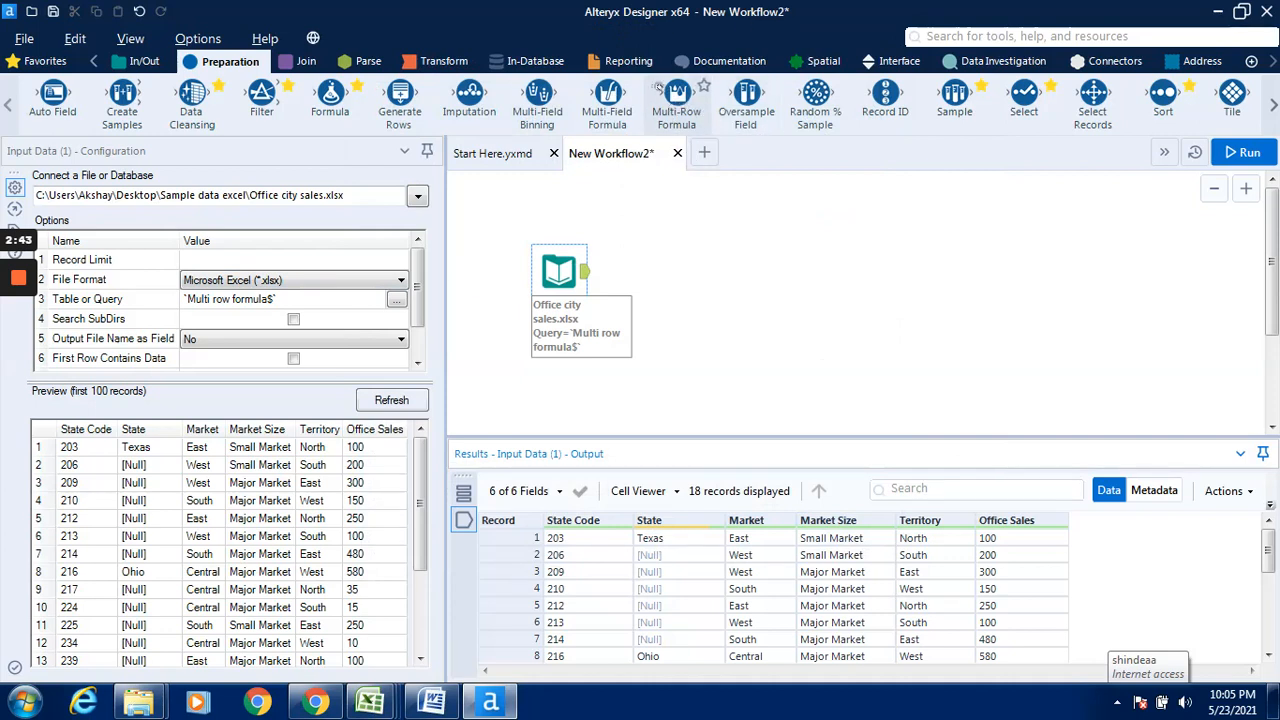
Step: Add a Multi-Row Formula tool connected to the Input Data tool and set it to update the existing State field
drag(656, 88, 704, 260)
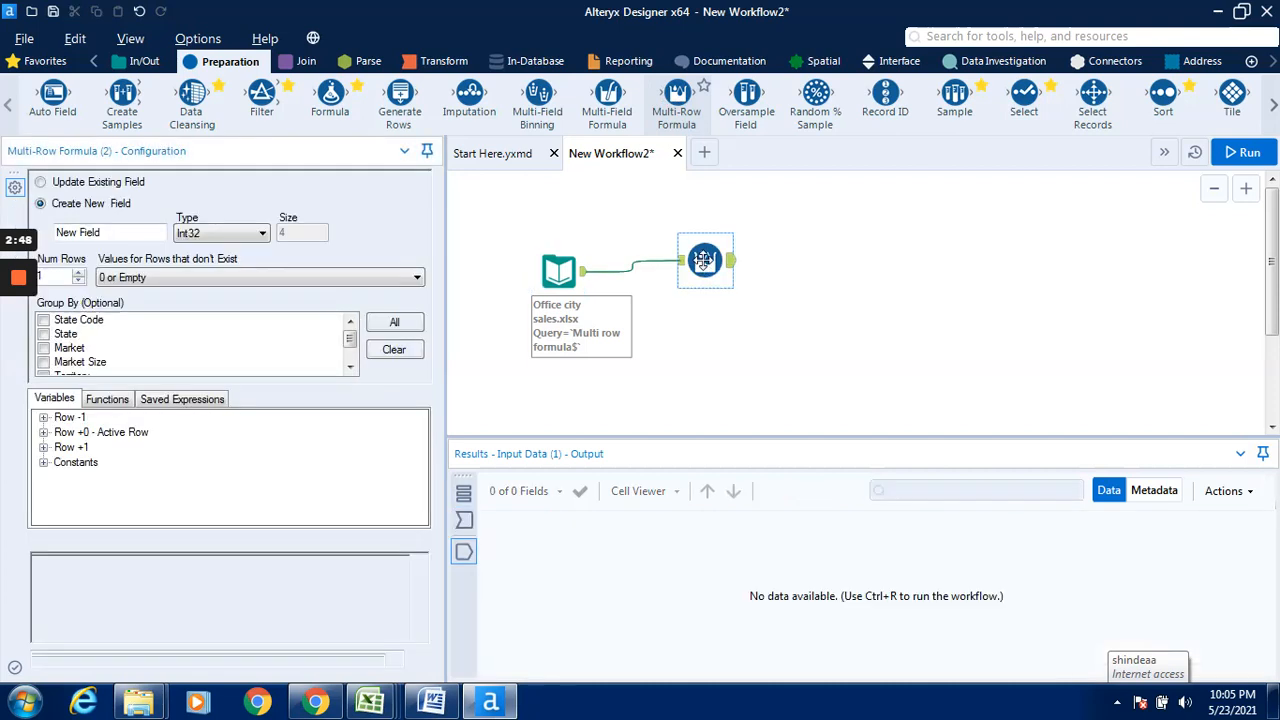
click(41, 183)
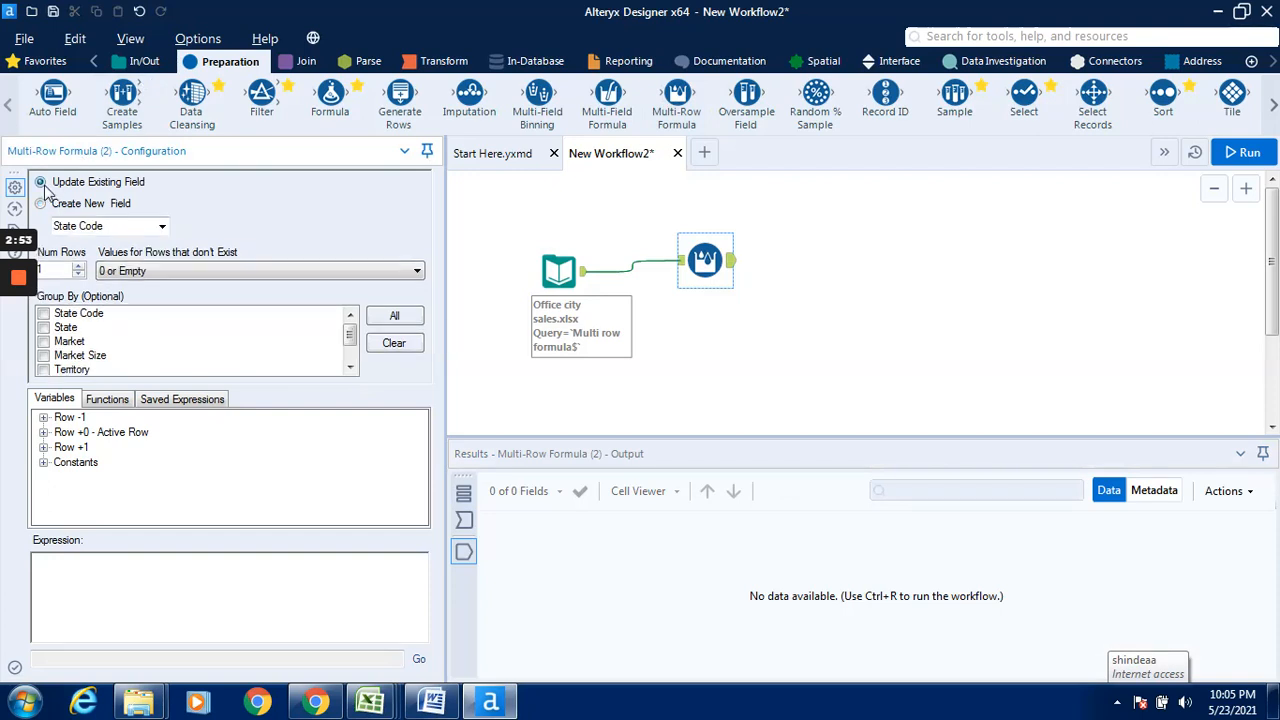
click(162, 228)
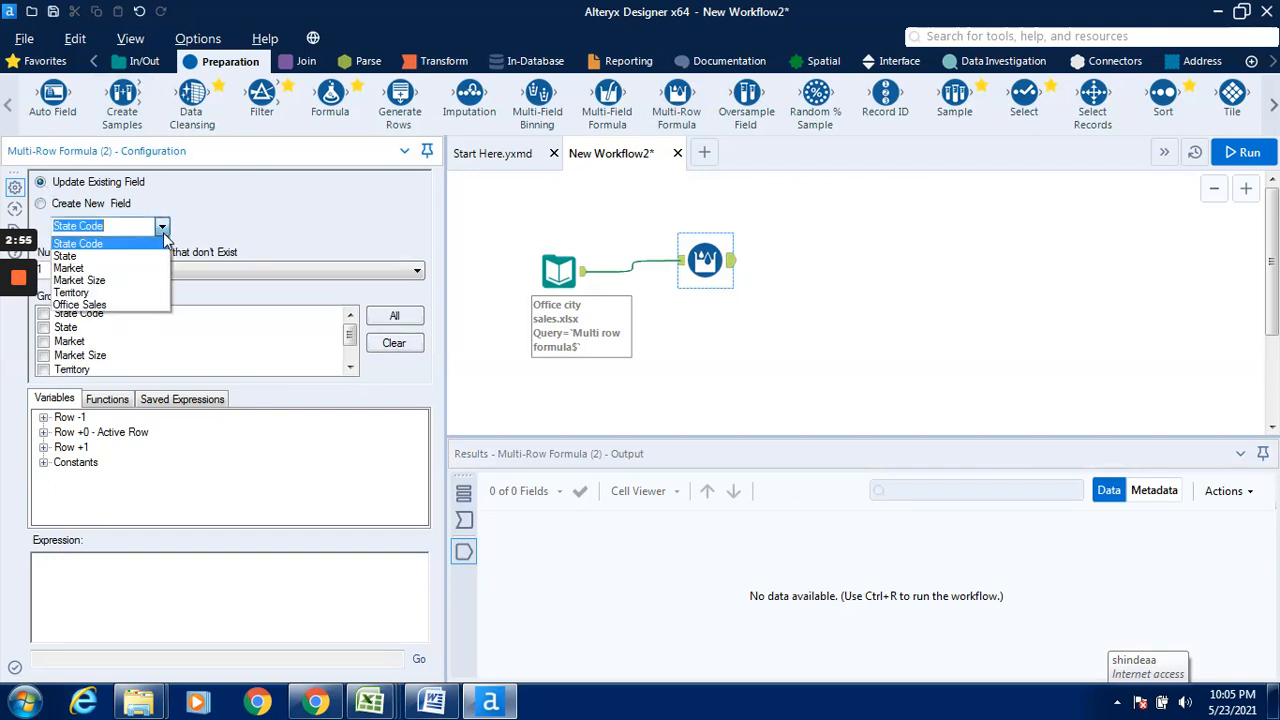
click(139, 257)
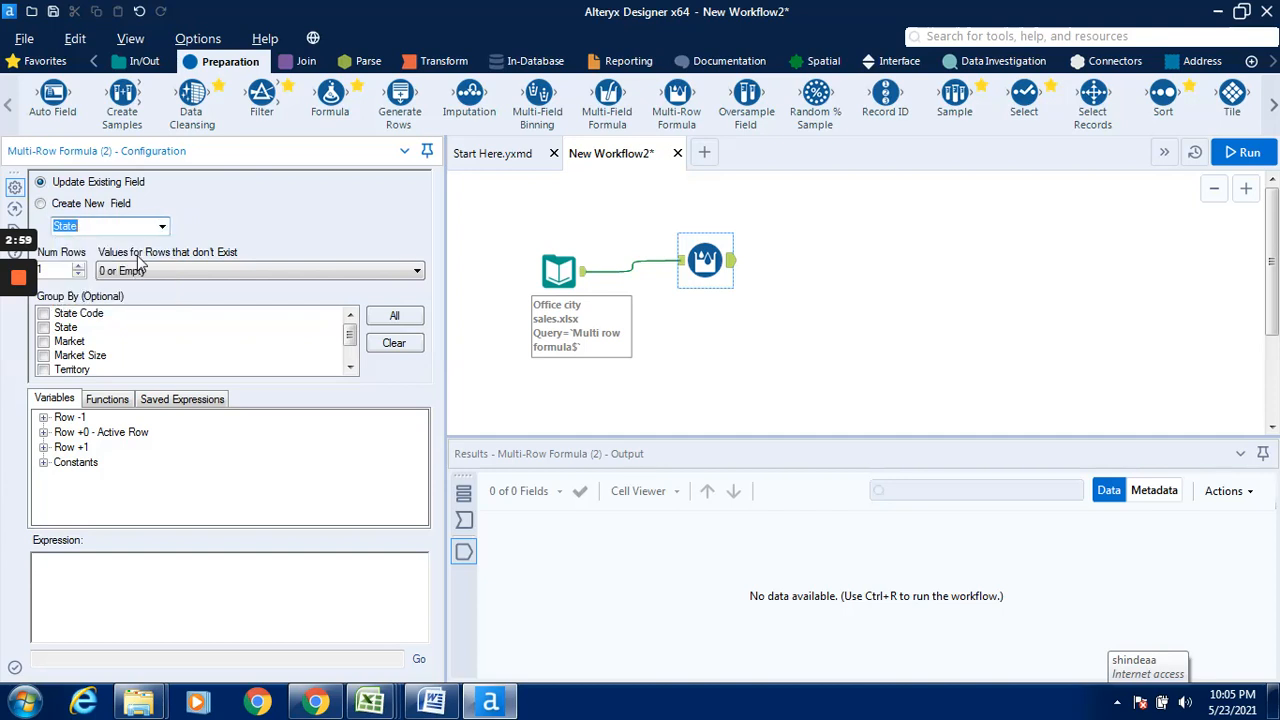
Step: Begin the expression with the condition "if isnull([State]) then", using the State variable of the active row
click(67, 582)
text(if )
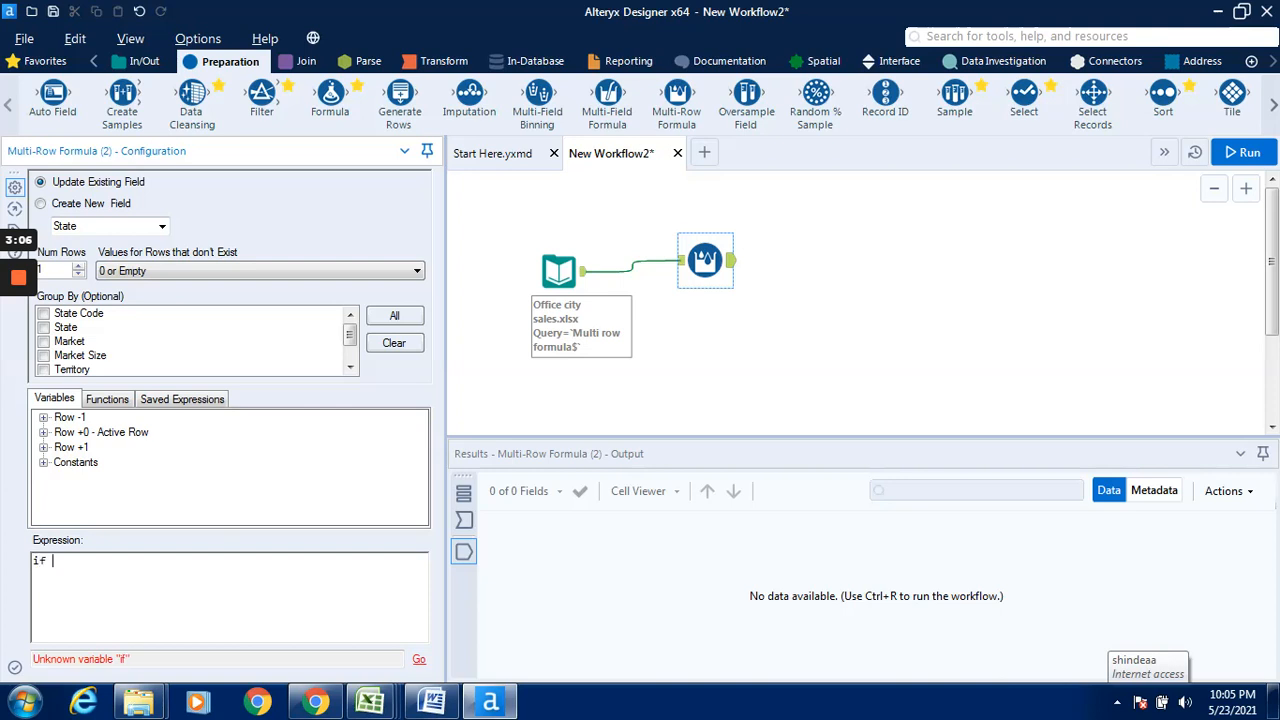
text(isnull()
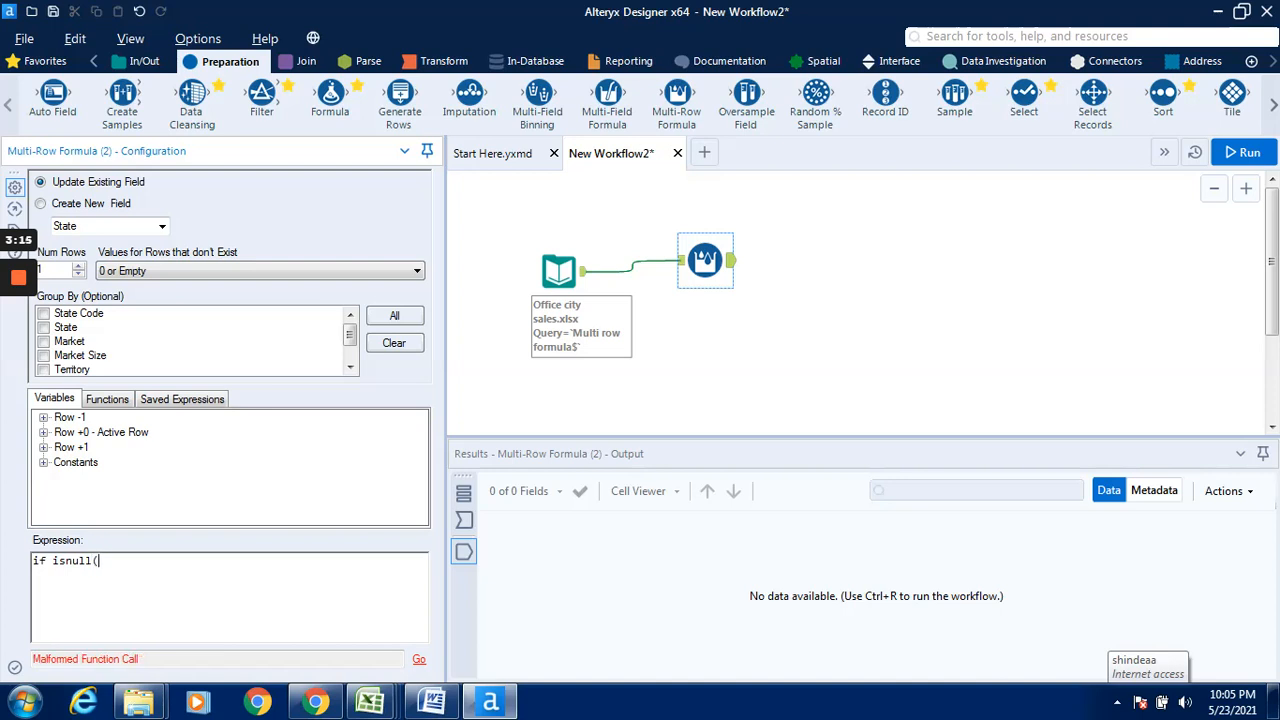
double_click(62, 434)
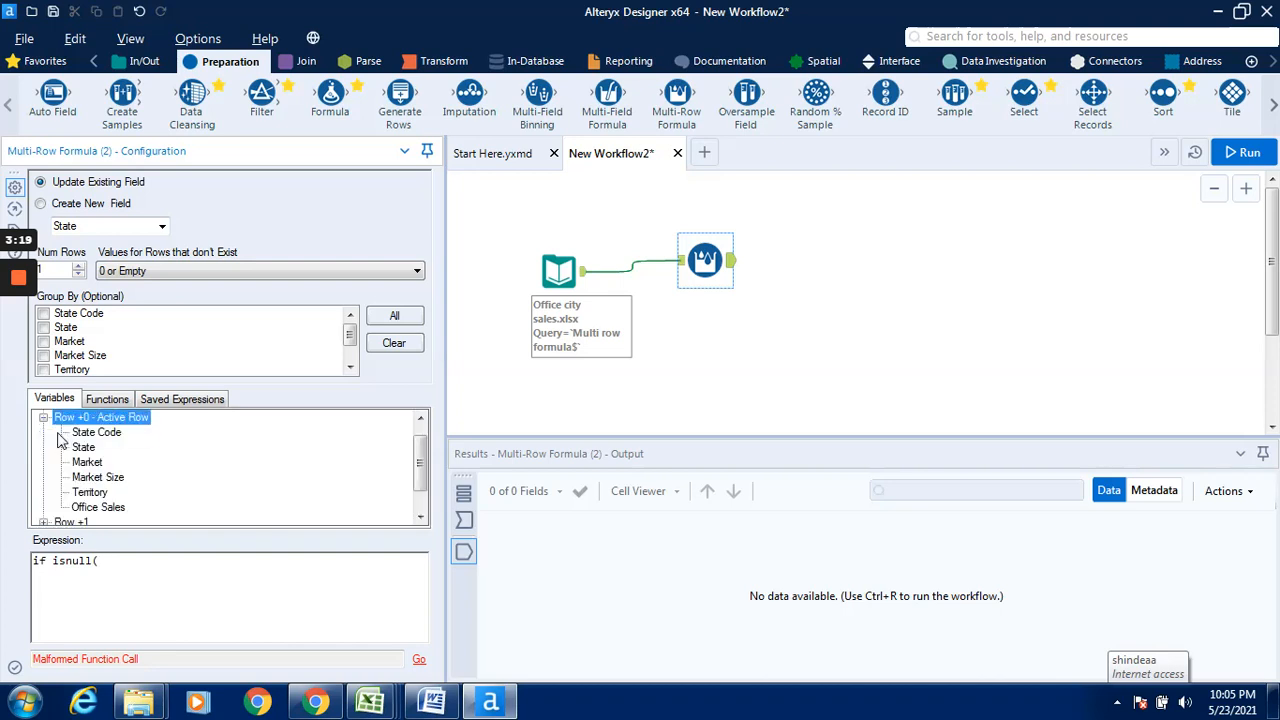
double_click(84, 449)
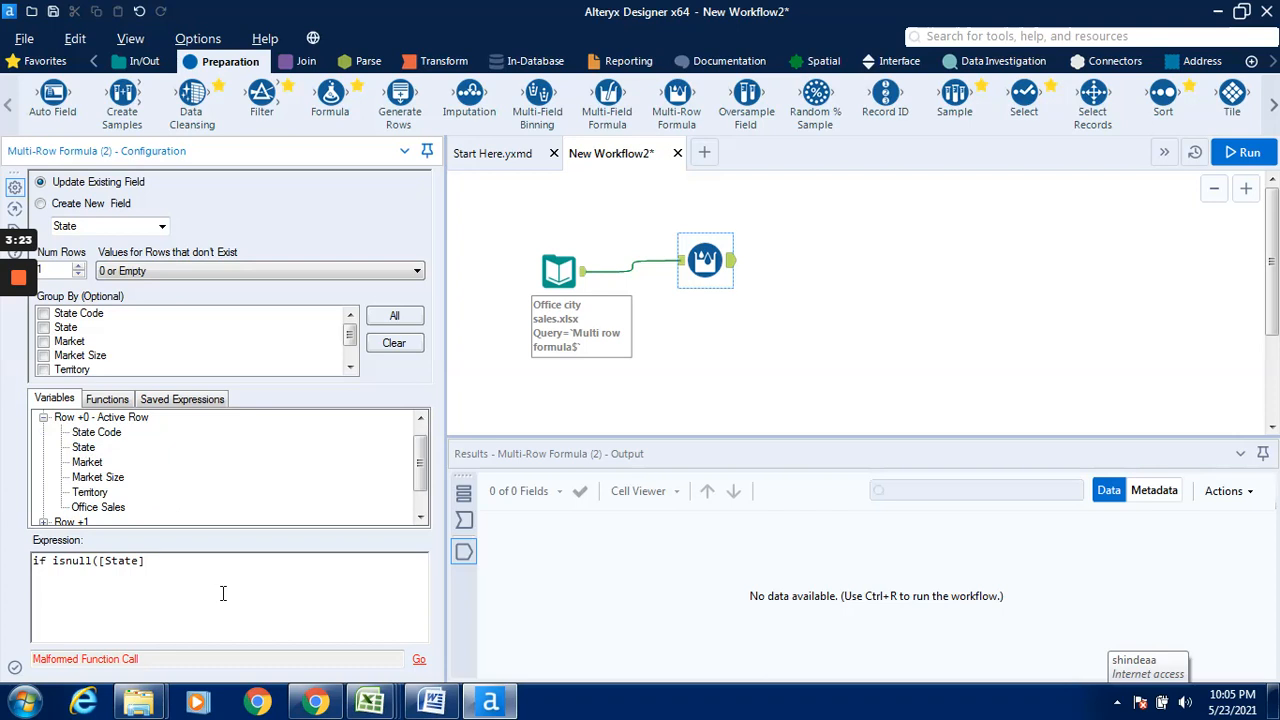
text() then)
Step: Continue the expression on a new line with the previous row's state, "[Row-1:State] else"
click(421, 420)
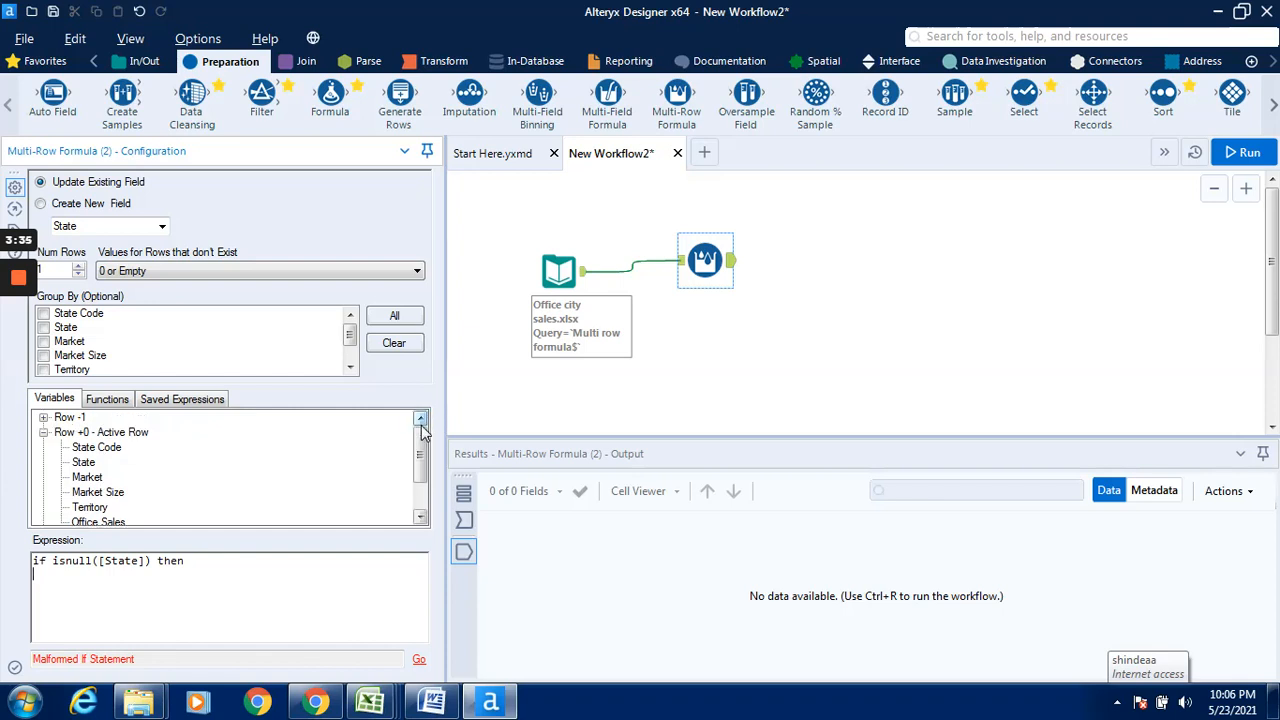
double_click(66, 419)
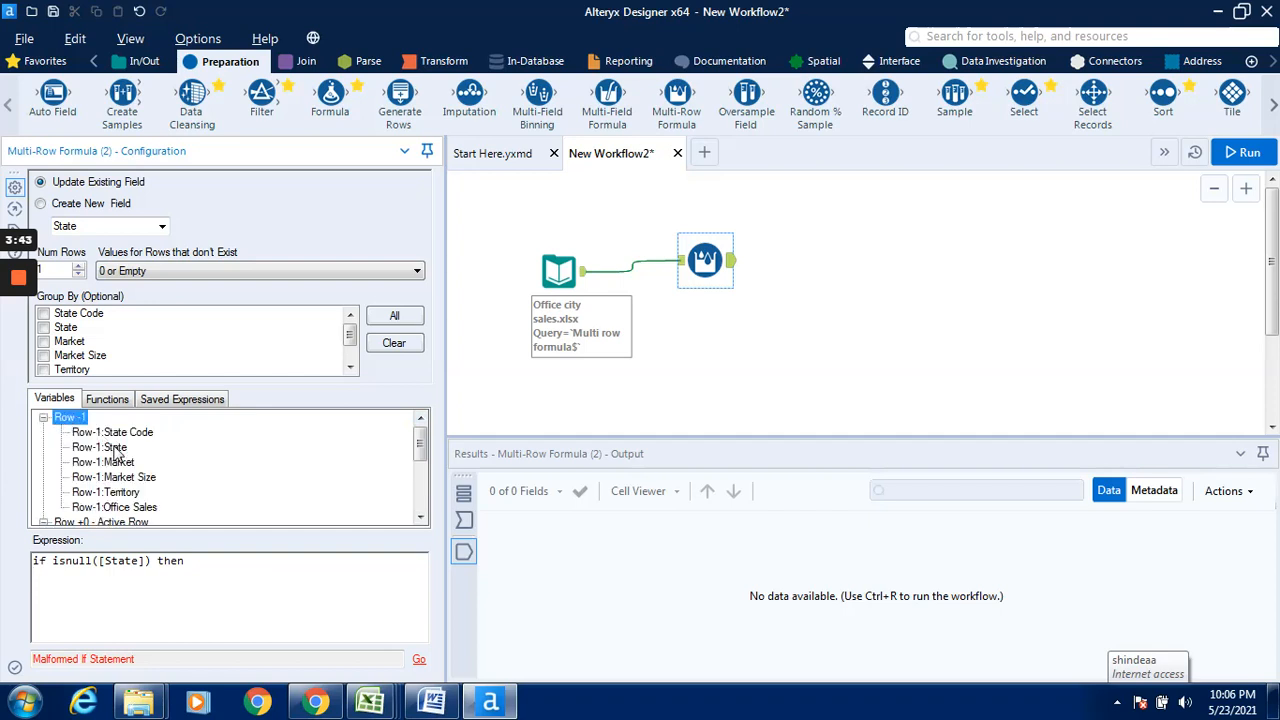
double_click(100, 447)
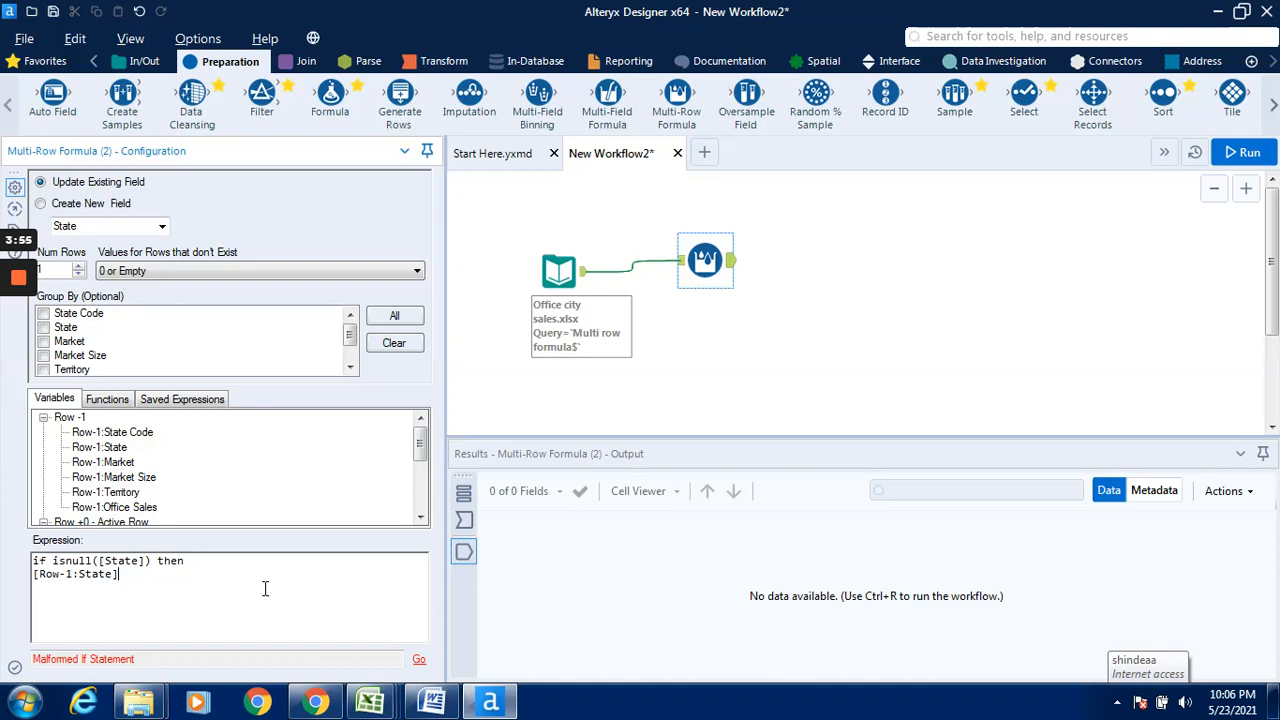
text(else)
key(Return)
Step: Complete the expression with the active row's "[State]" as the else value and "endif" on the last line
double_click(62, 418)
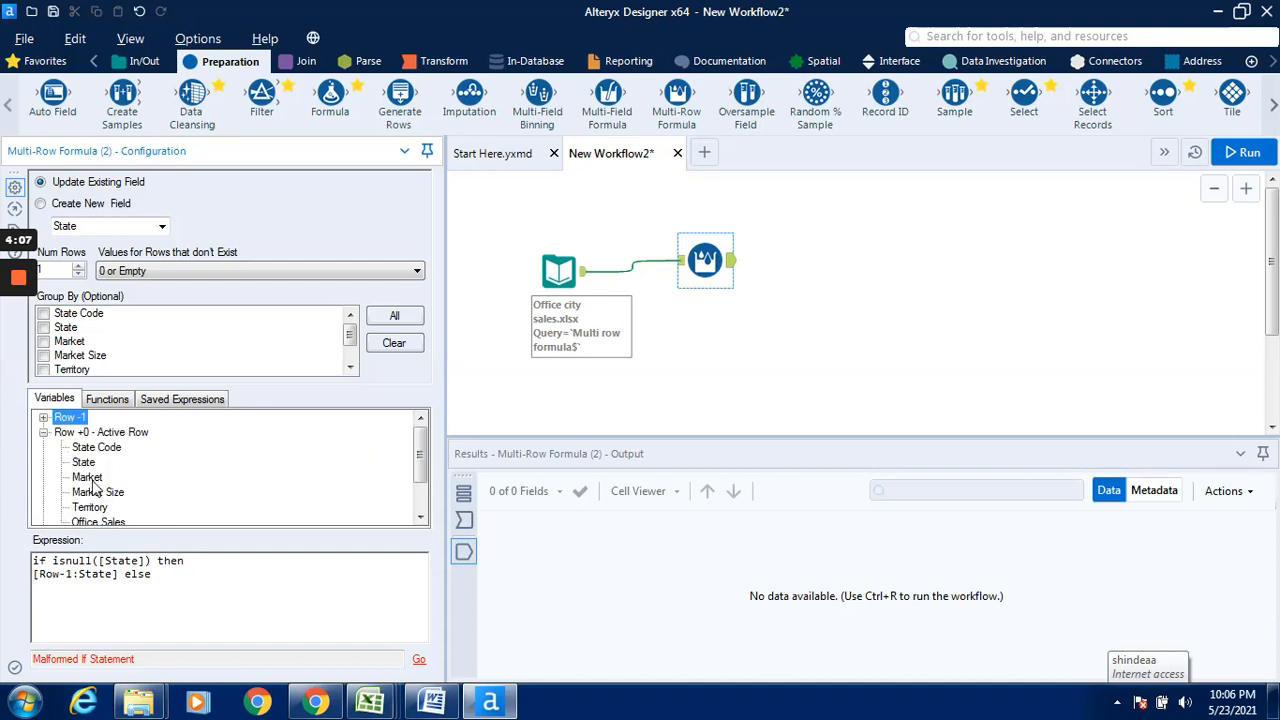
double_click(83, 463)
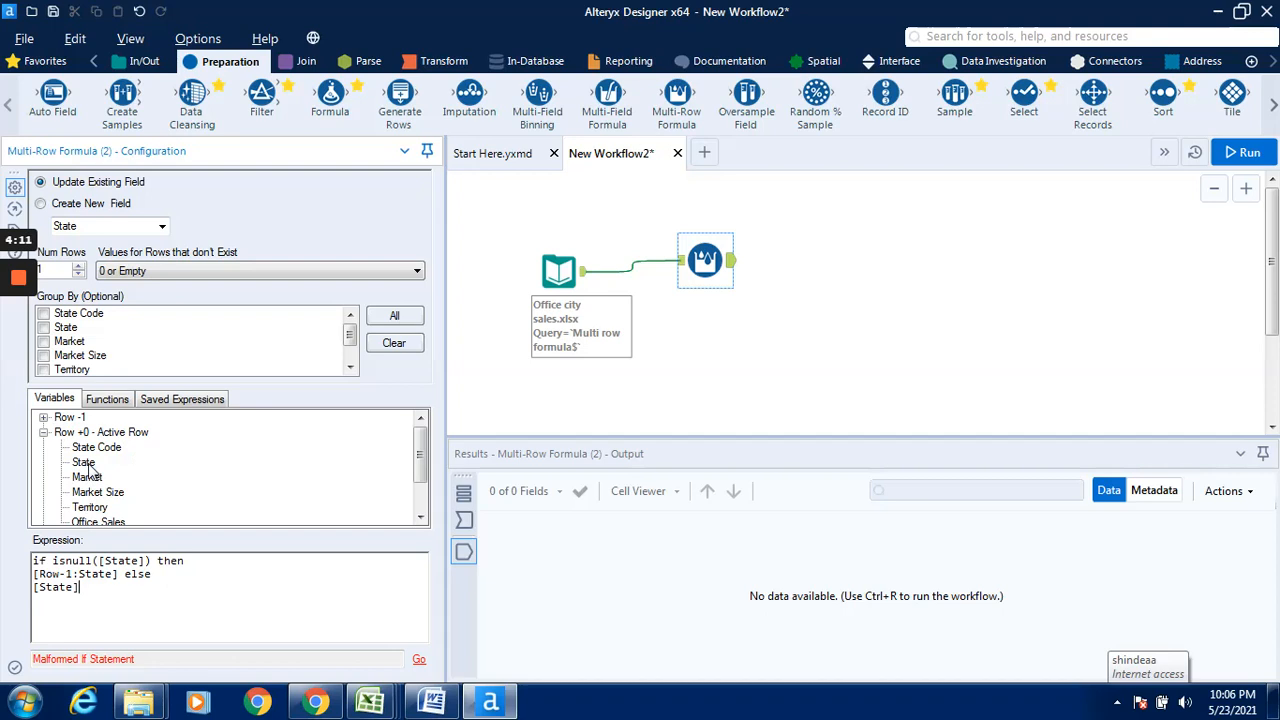
key(Return)
text(endif)
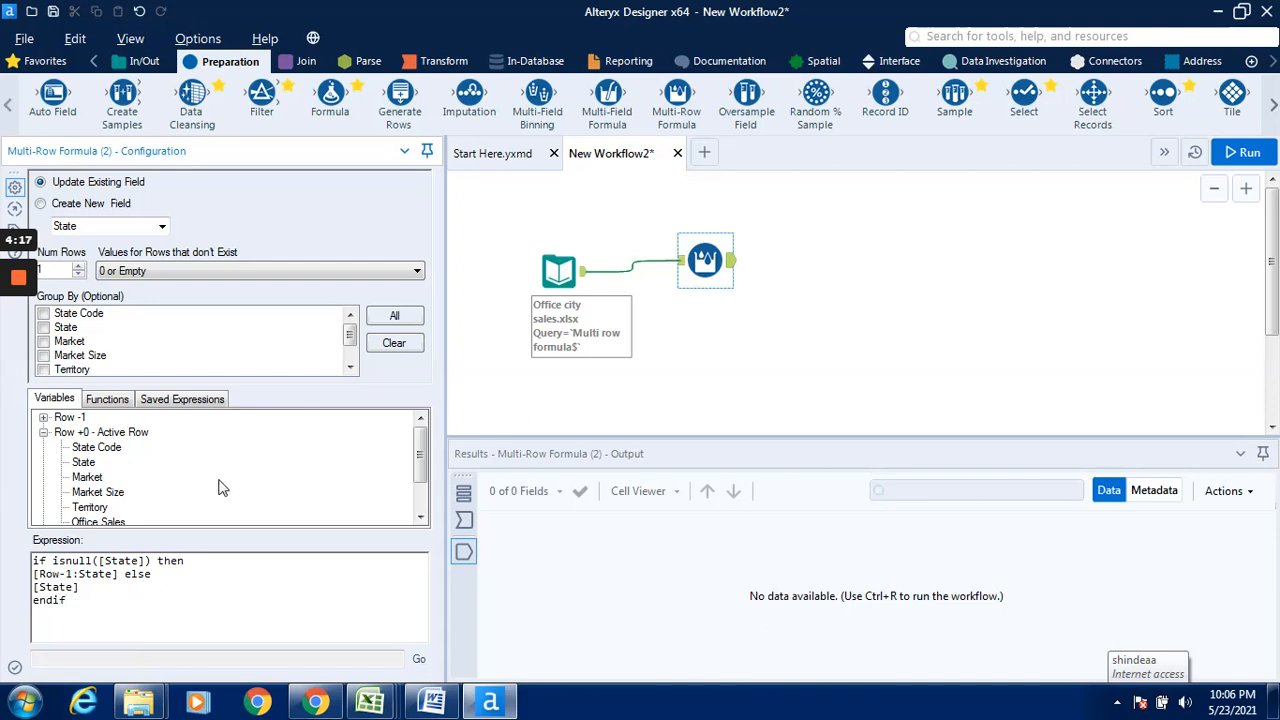
double_click(60, 432)
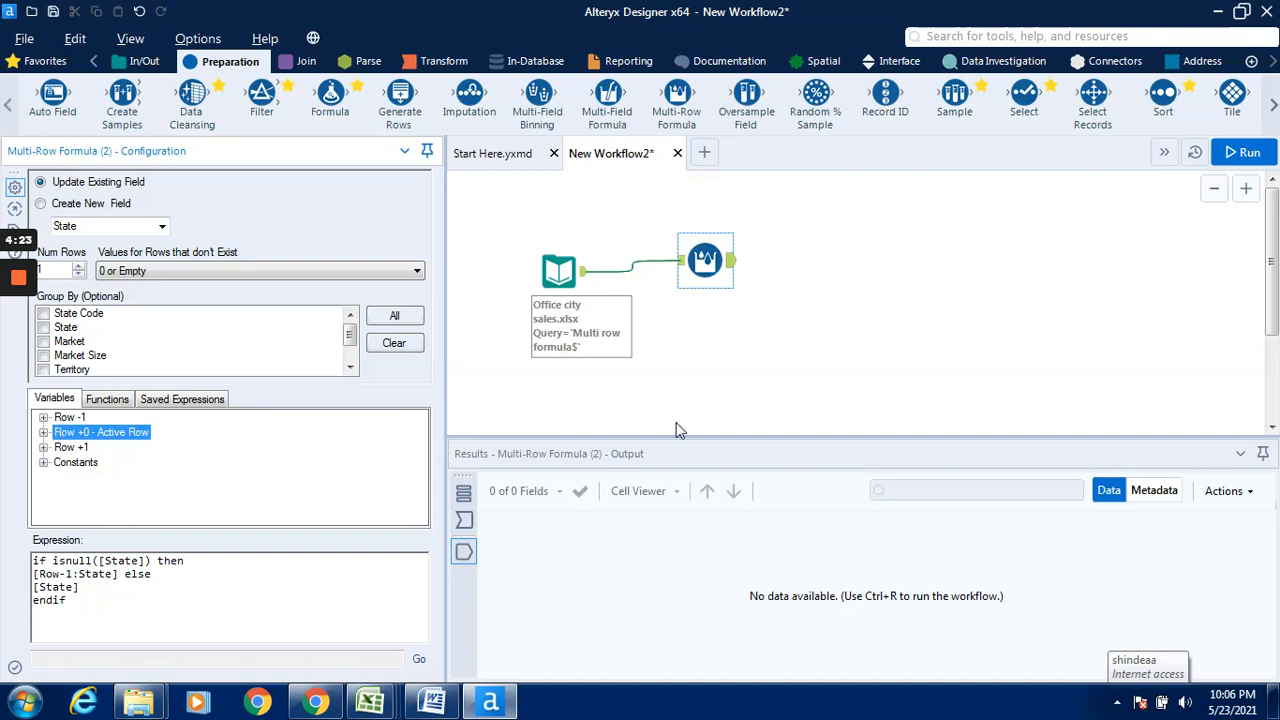
Step: Run the workflow with the Multi-Row Formula tool and dismiss the completion message
click(1236, 152)
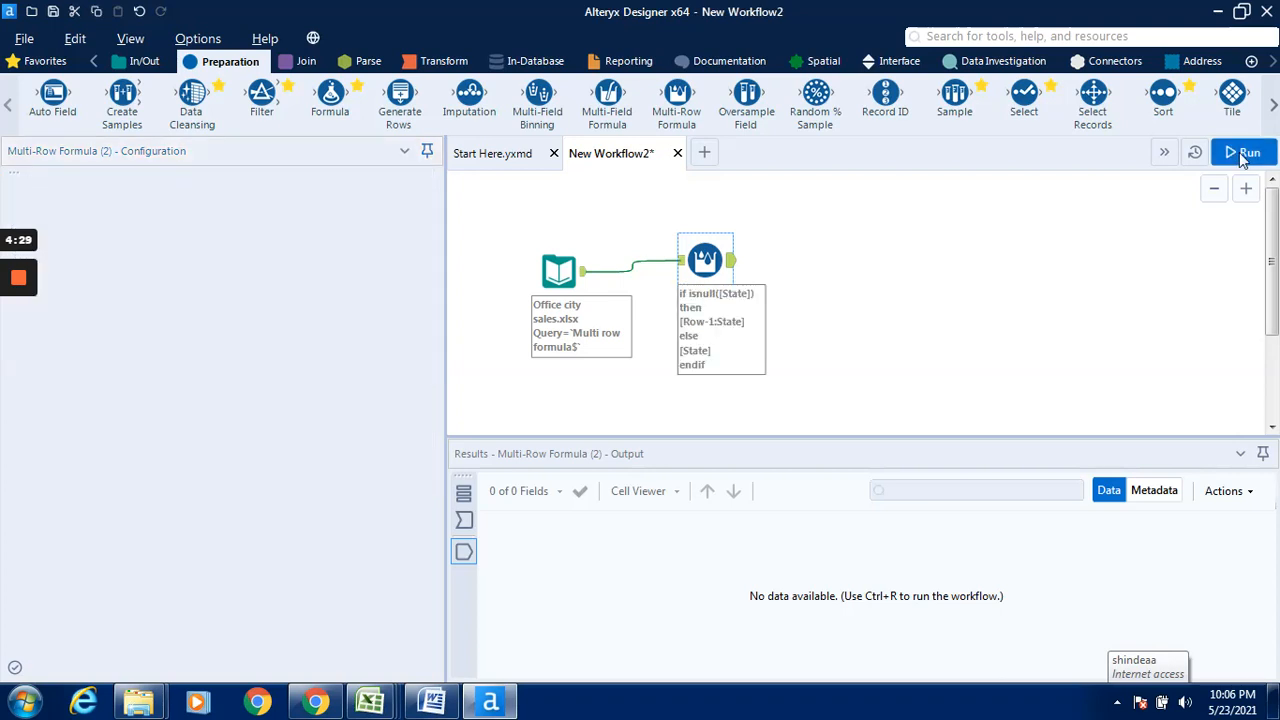
click(1243, 155)
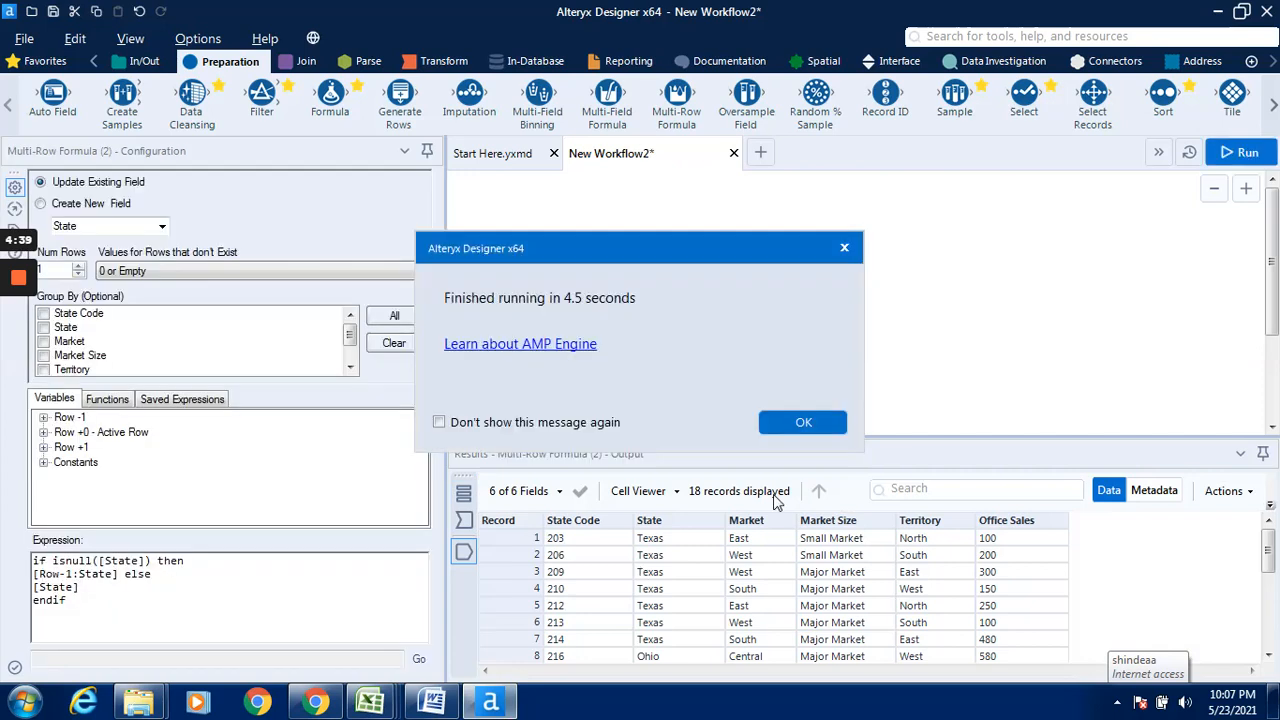
click(792, 421)
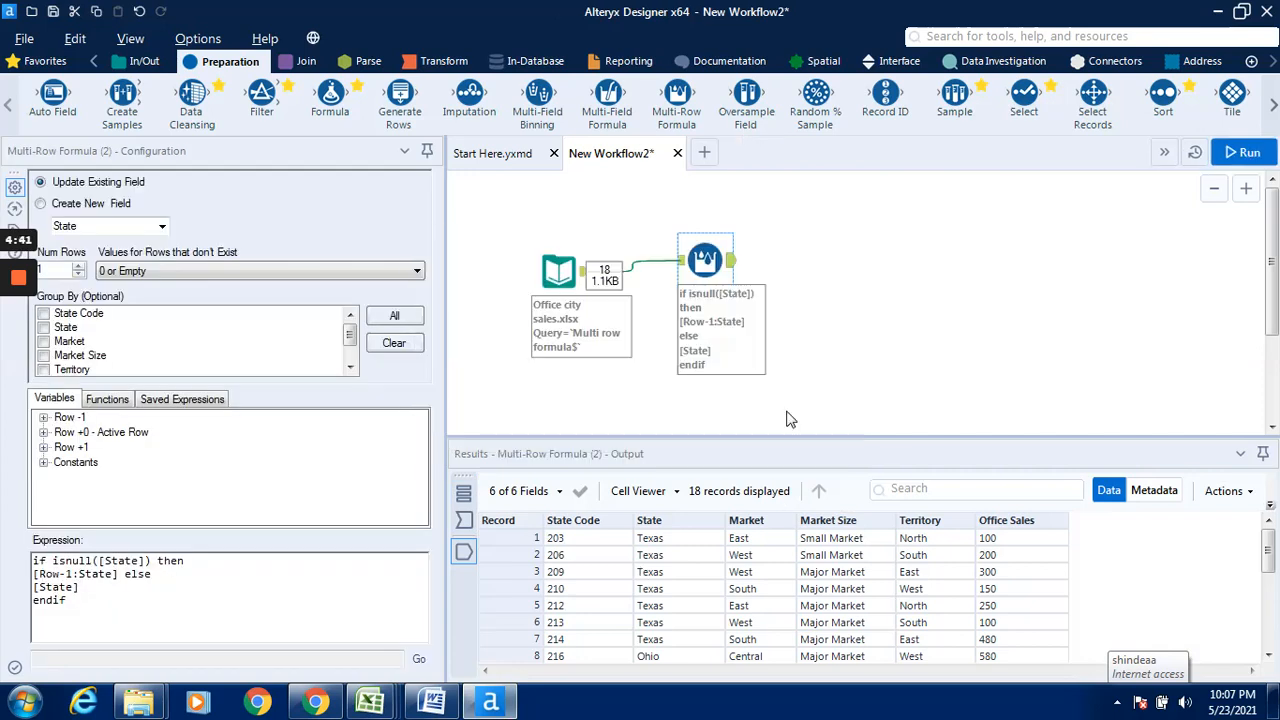
Step: Compare the State column in the Multi-Row Formula tool's input data with its output data
click(682, 261)
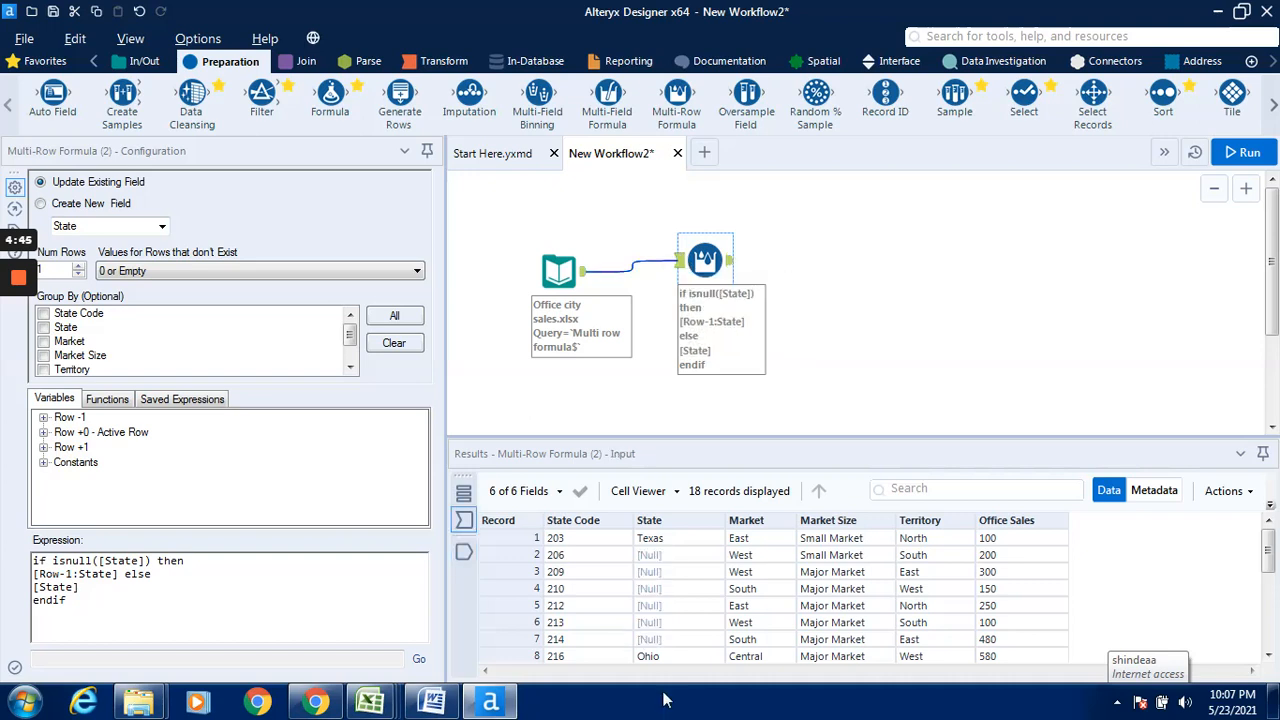
click(732, 262)
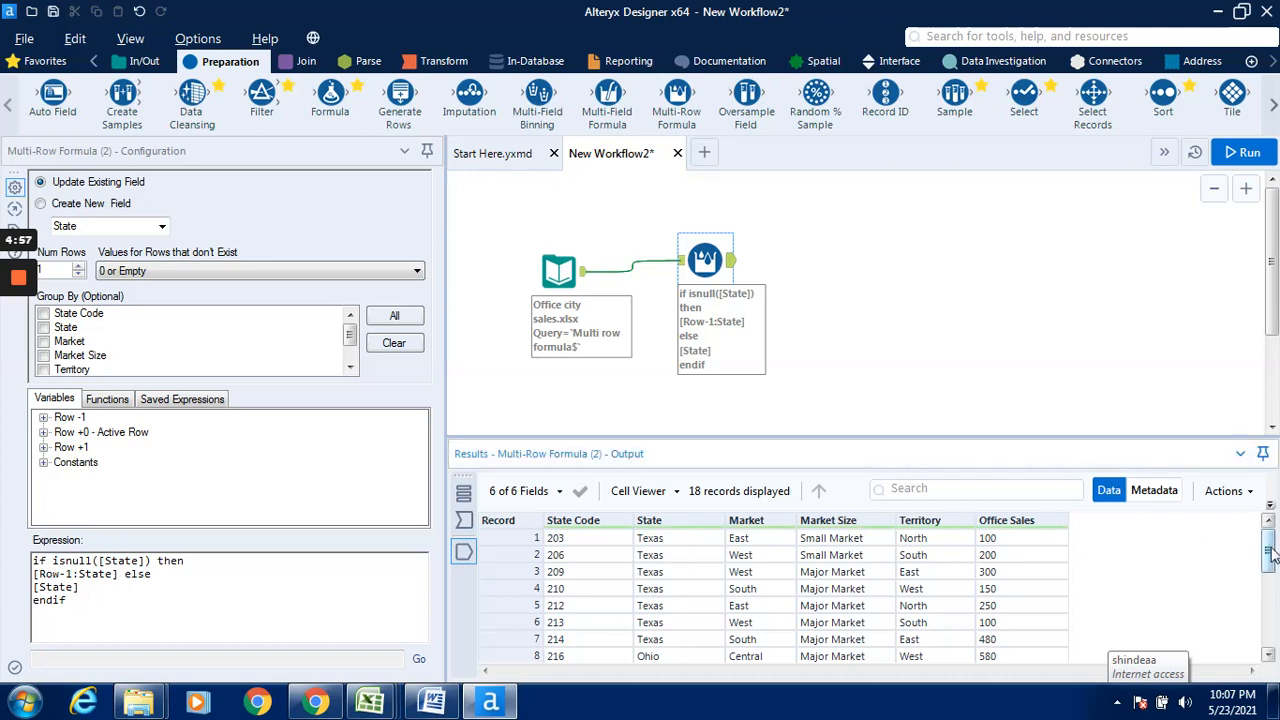
mouse_move(1275, 545)
mouse_down()
mouse_move(1275, 630)
mouse_move(1275, 545)
mouse_up()
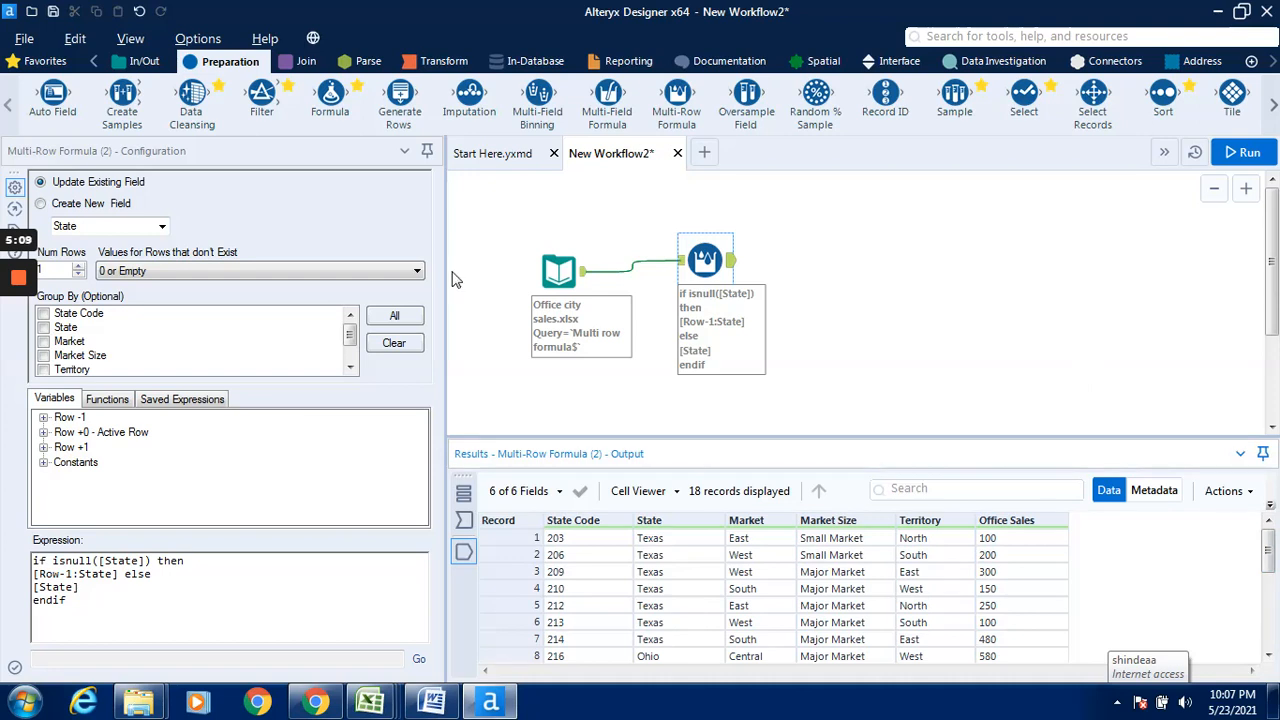
mouse_move(6, 230)
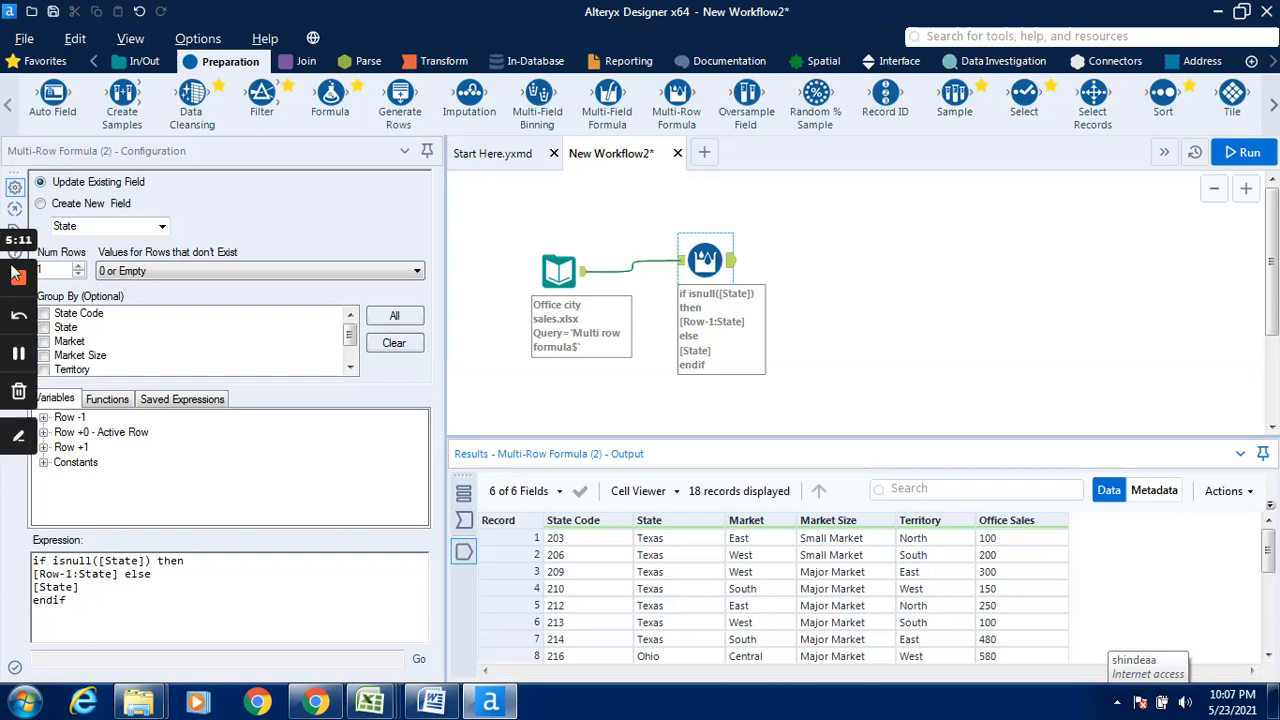